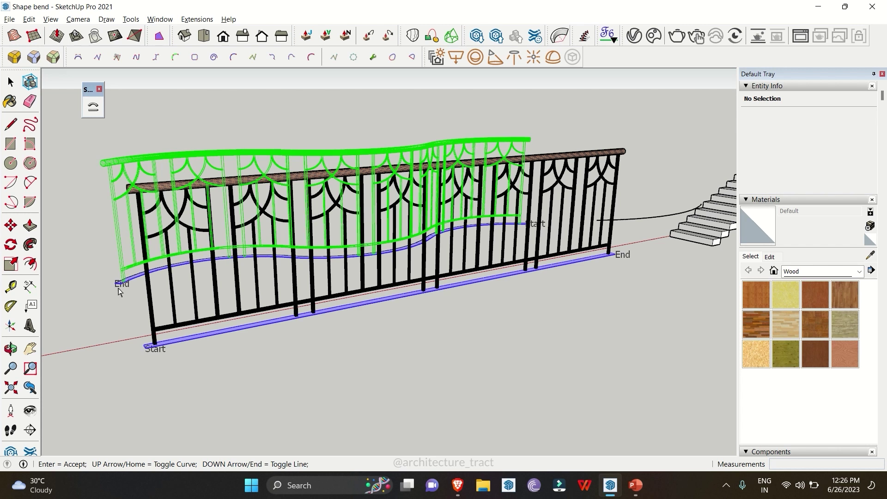
middle_click_drag(119, 295, 150, 263)
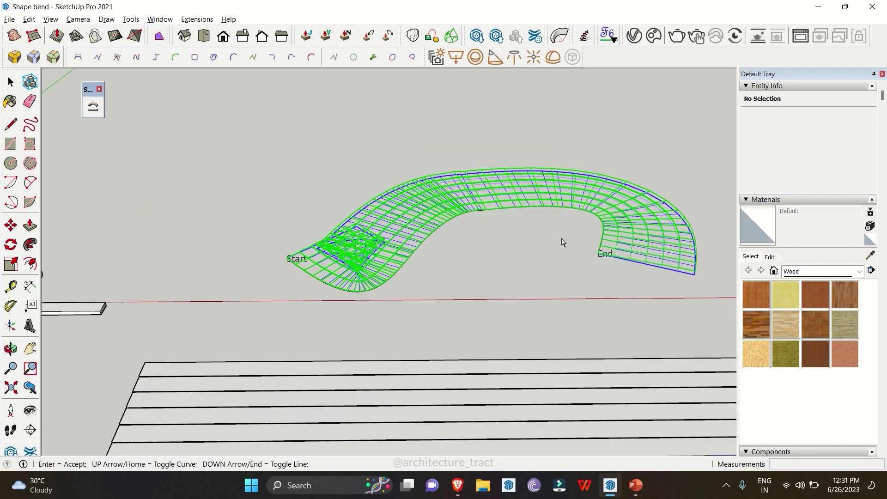
scroll(621, 244, "up", 5)
scroll(150, 227, "up", 2)
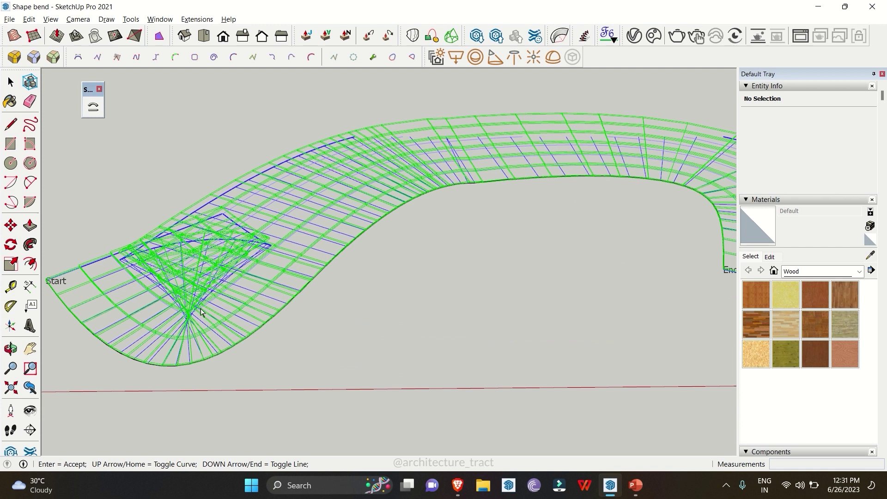
scroll(280, 278, "down", 3)
key("Up")
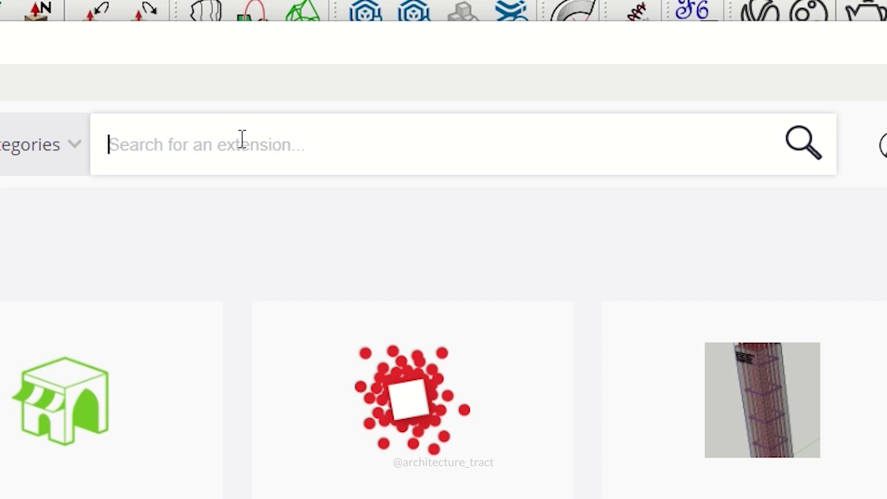
Step: Search the Extension Warehouse for "Shape bender" and open the CLF Shape Bender page
type("Shape bender")
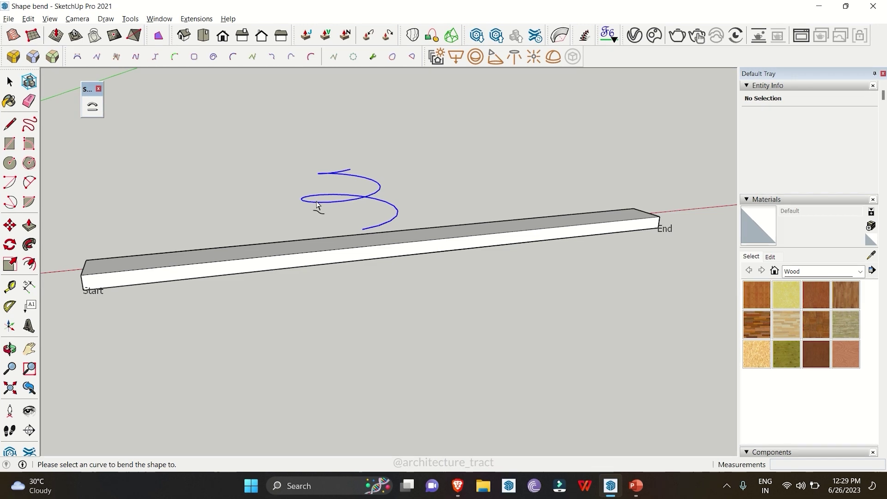
left_click(318, 199)
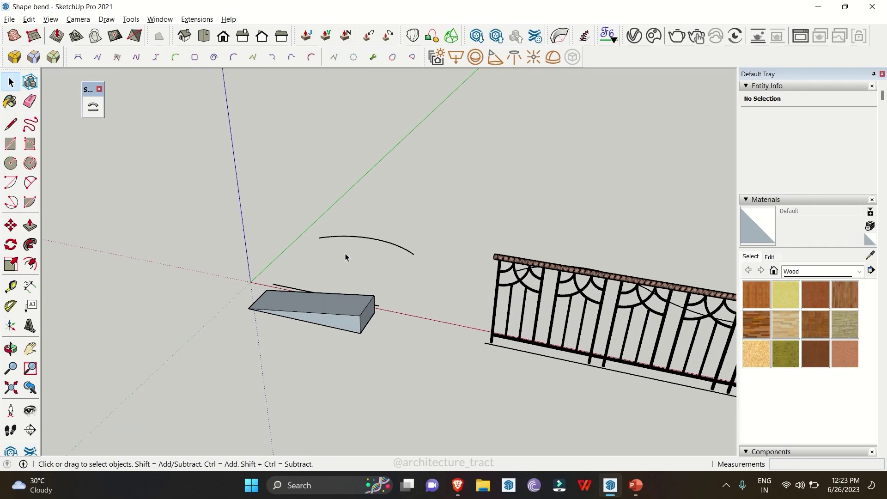
Step: Inspect the wedge component, the straight line beside it and the separate arc
mouse_move(346, 253)
middle_mouse_down()
mouse_move(406, 271)
mouse_move(386, 278)
middle_mouse_up()
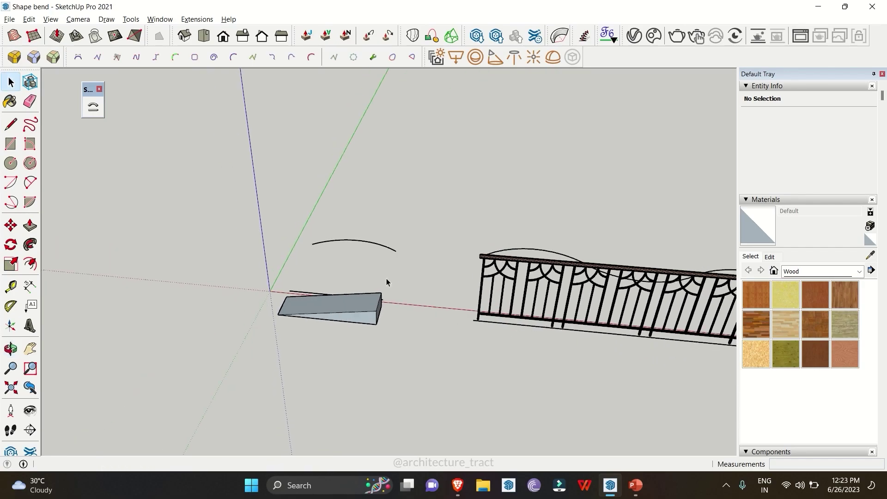
scroll(324, 318, "up", 3)
middle_click_drag(259, 226, 410, 357)
scroll(397, 353, "up", 3)
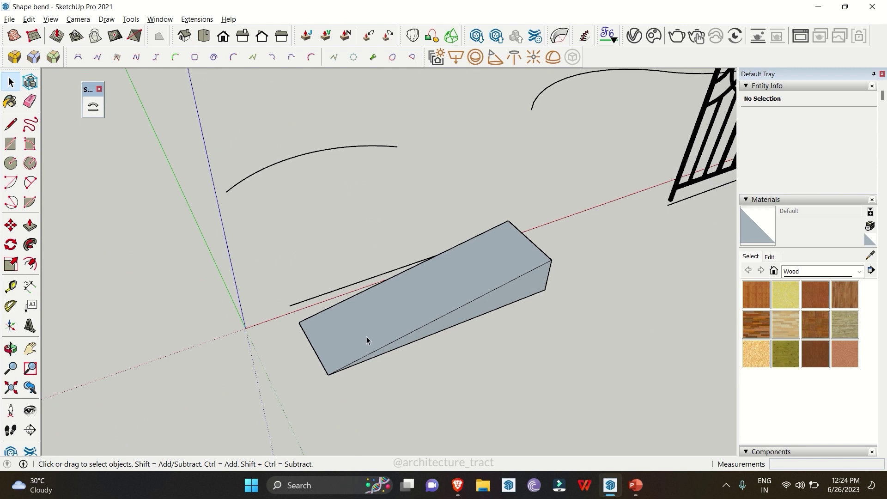
left_click(373, 340)
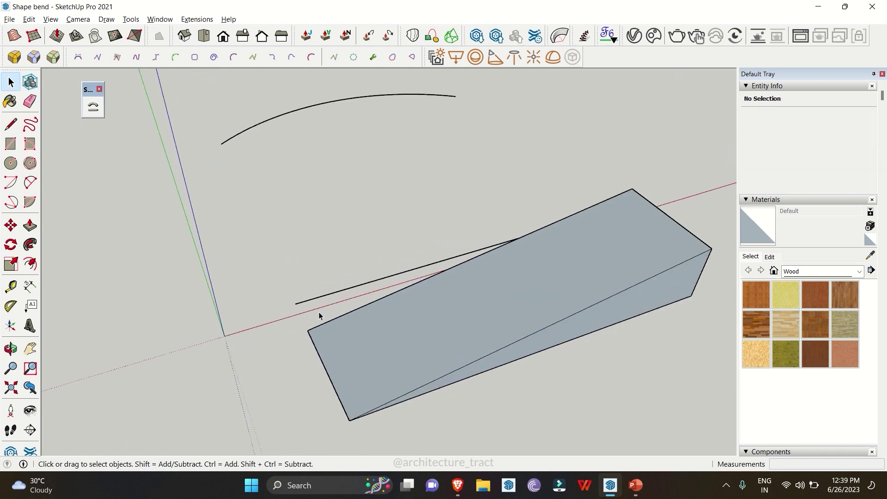
left_click(301, 290)
left_click(241, 133)
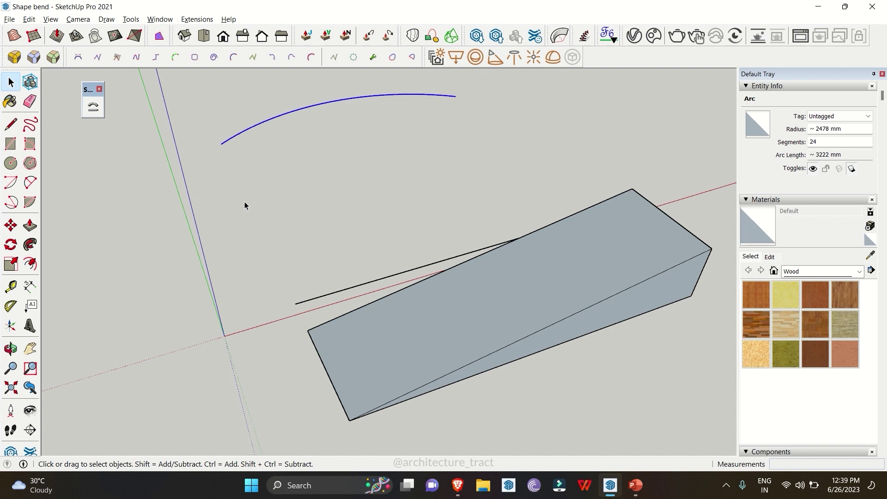
middle_click_drag(281, 268, 289, 266)
left_click(289, 266)
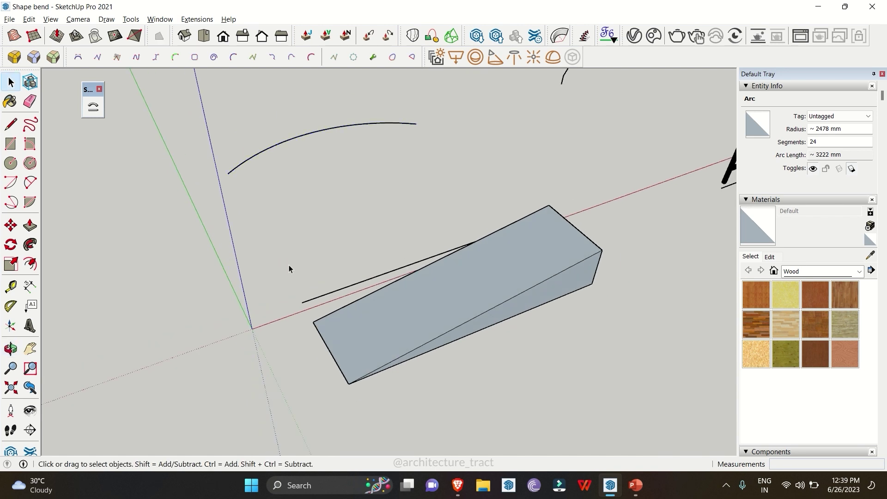
Step: Run Shape Bender on the wedge, using the straight line beside it as the base and the arc as the target curve
left_click(354, 324)
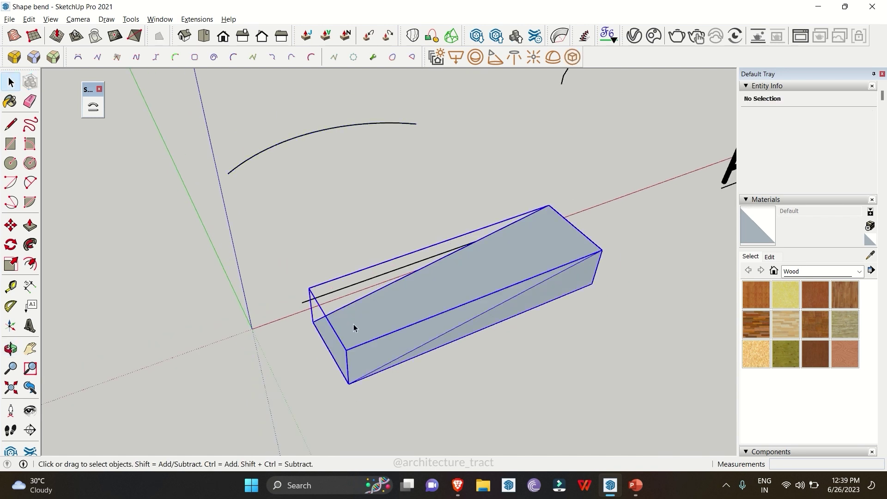
left_click(103, 113)
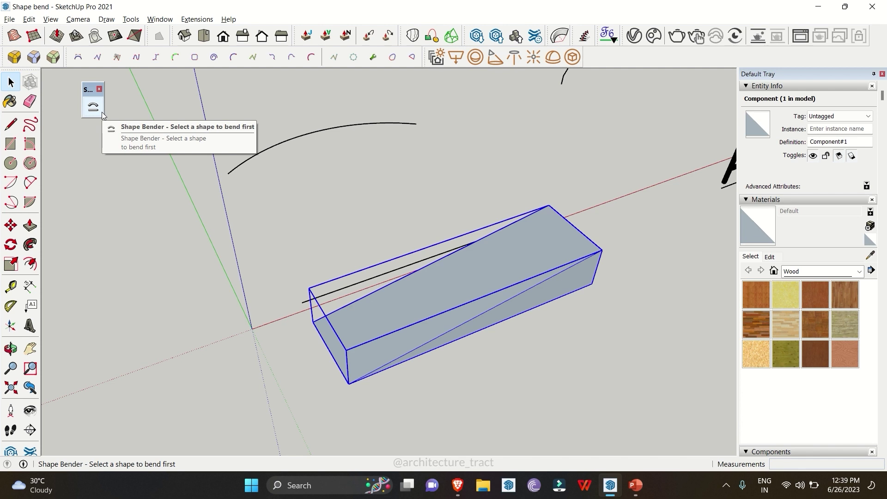
left_click(103, 115)
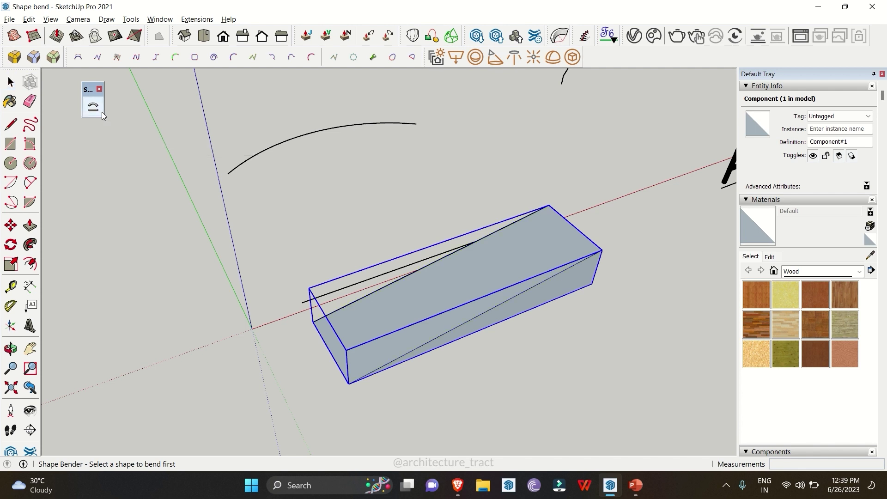
left_click(309, 302)
middle_click_drag(414, 267, 434, 320)
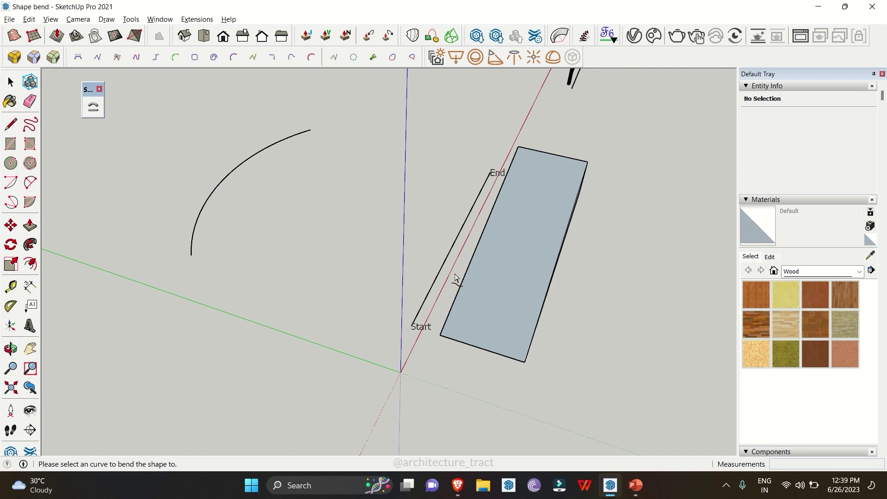
middle_click_drag(521, 242, 416, 271)
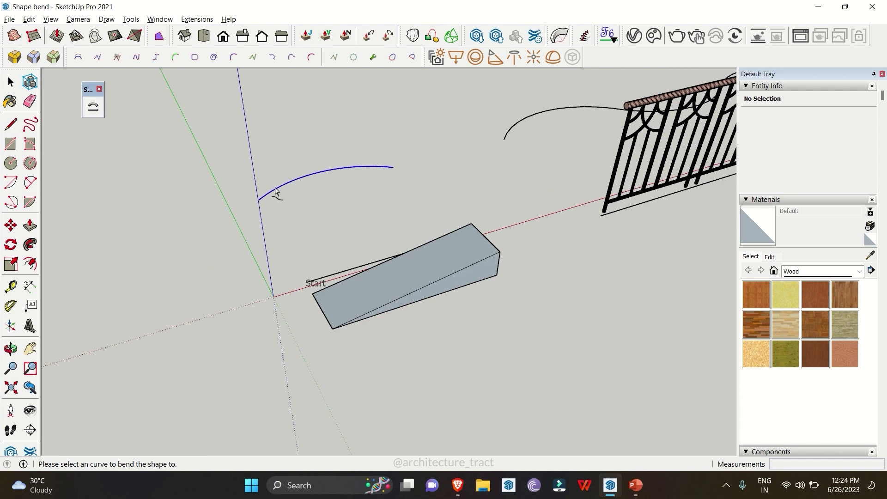
left_click(276, 190)
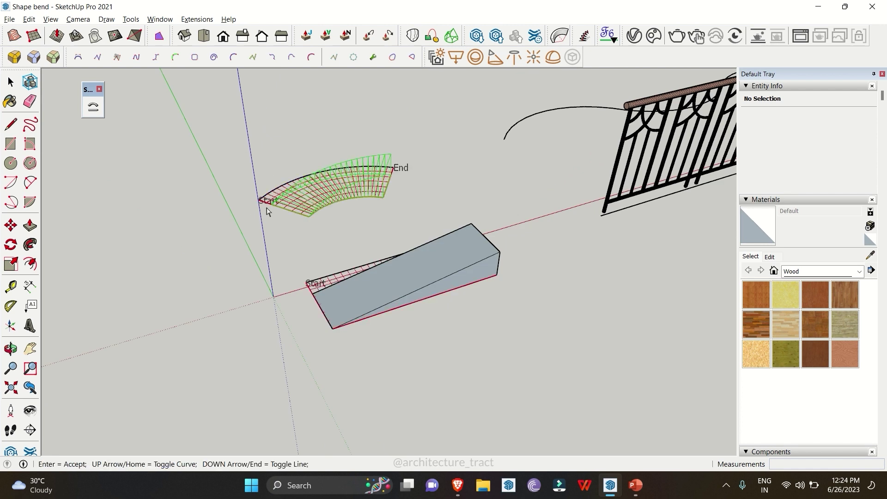
Step: Check the bend preview from other angles and accept it to create the curved wedge
scroll(384, 170, "up", 3)
middle_click_drag(384, 170, 132, 99)
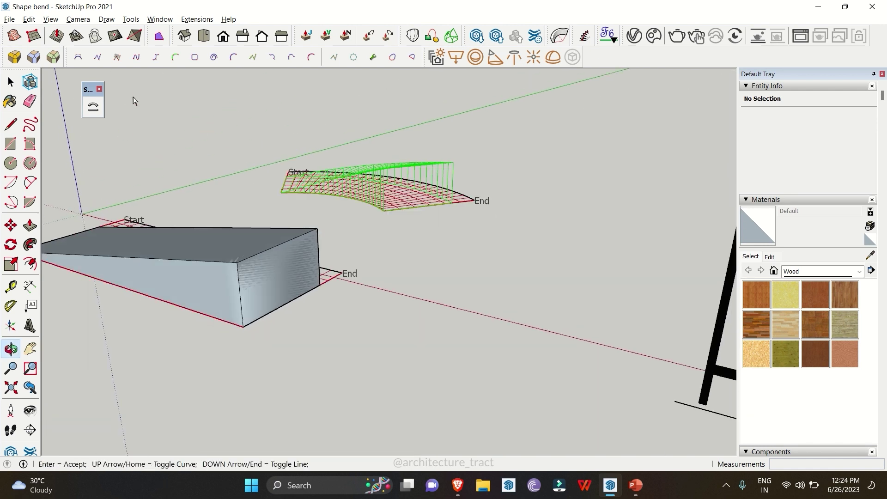
scroll(470, 168, "up", 3)
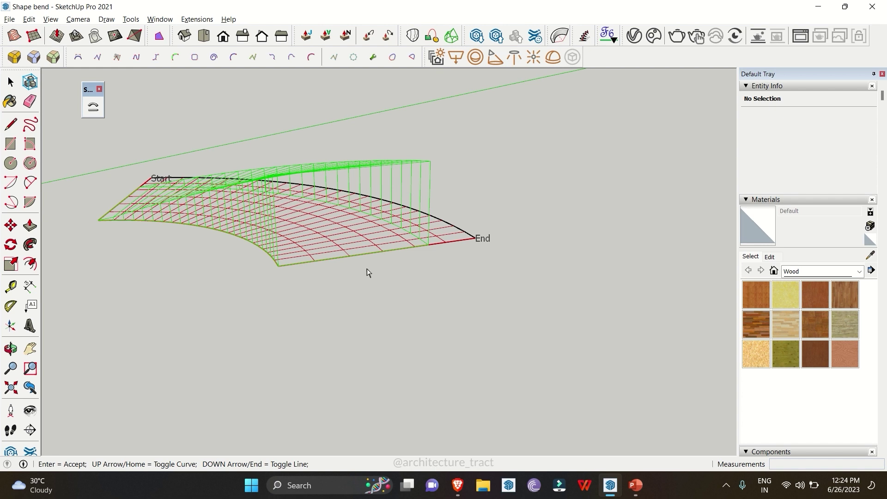
middle_click_drag(529, 263, 412, 270)
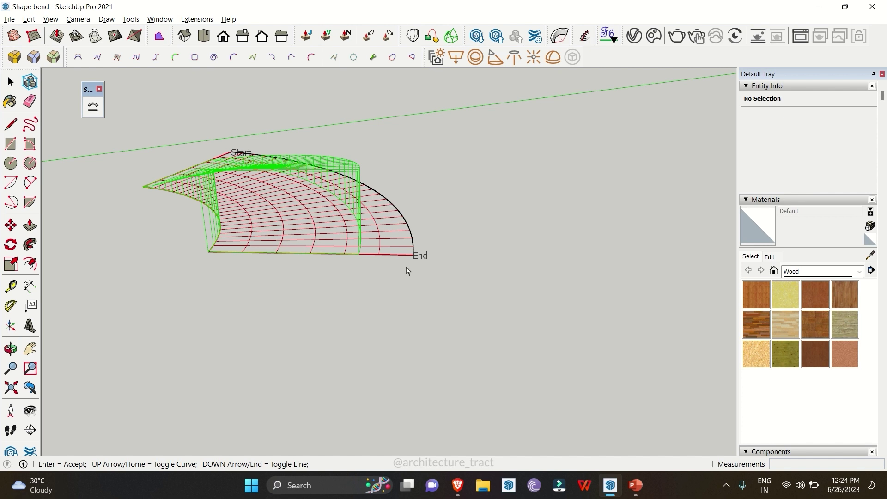
key("Return")
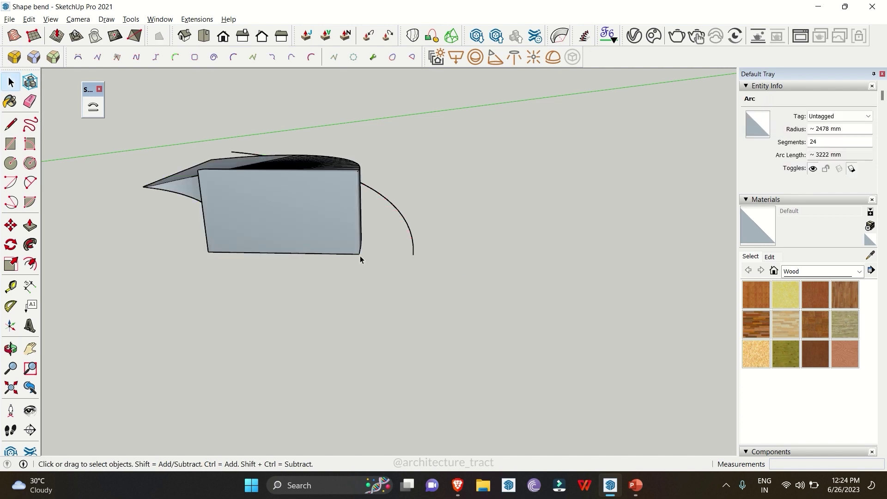
Step: Inspect how the curved wedge sits relative to the arc and undo the bend
middle_click_drag(360, 255, 462, 285)
scroll(287, 221, "up", 3)
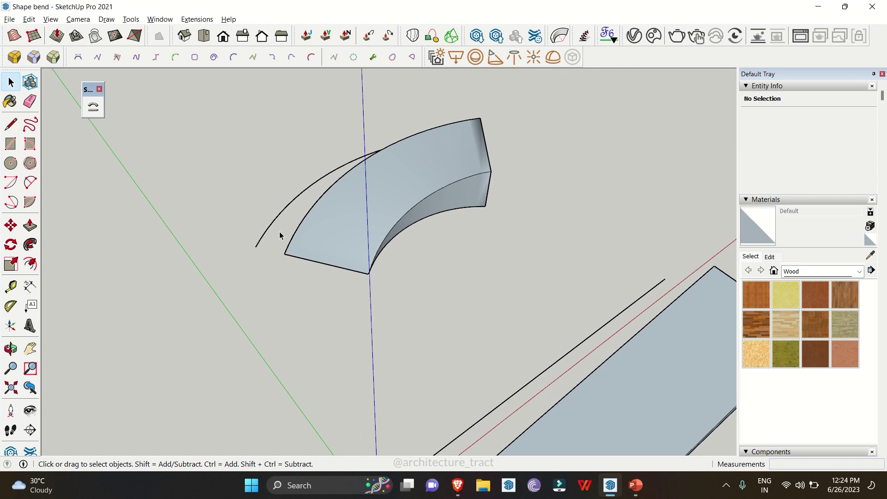
middle_click_drag(279, 231, 585, 347)
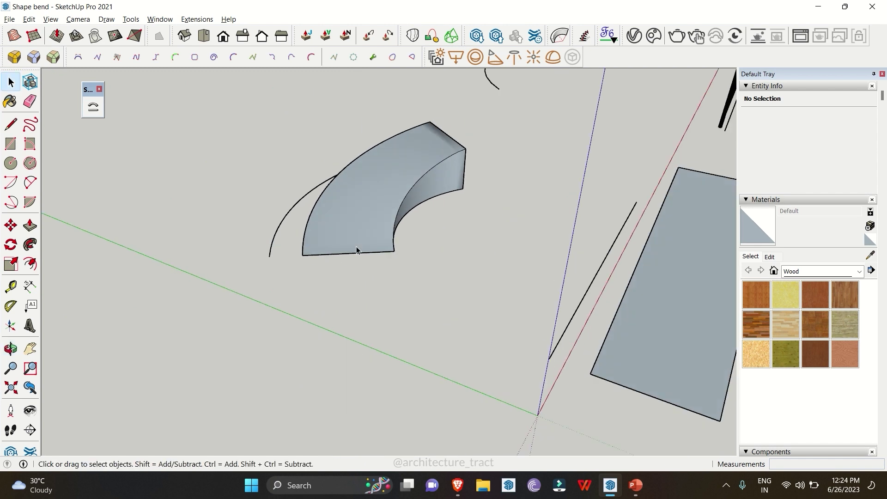
key("ctrl+z")
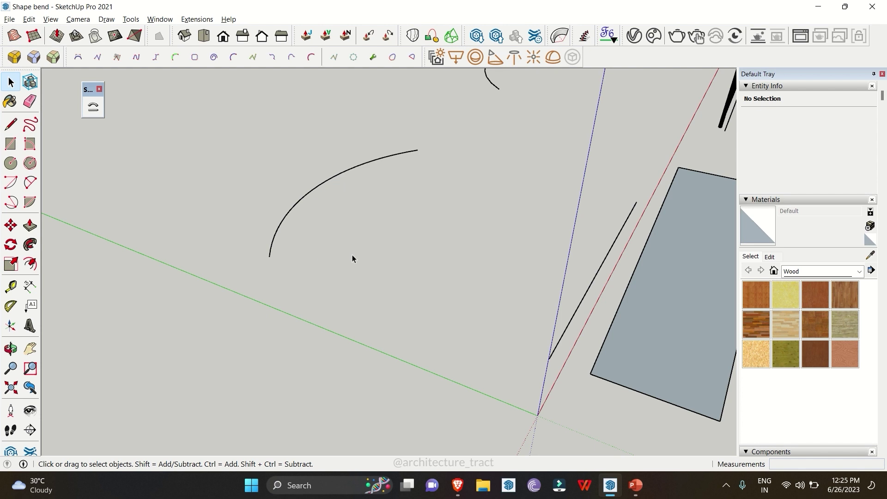
left_click(619, 353)
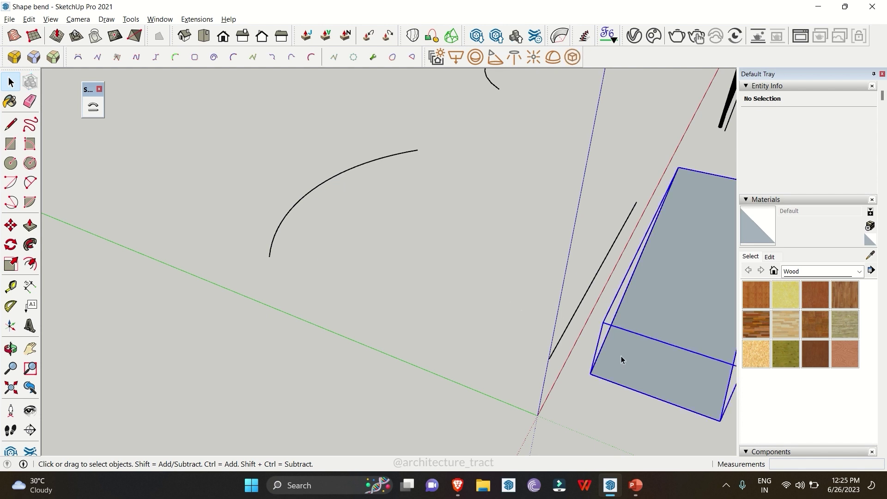
key("m")
left_click(598, 359)
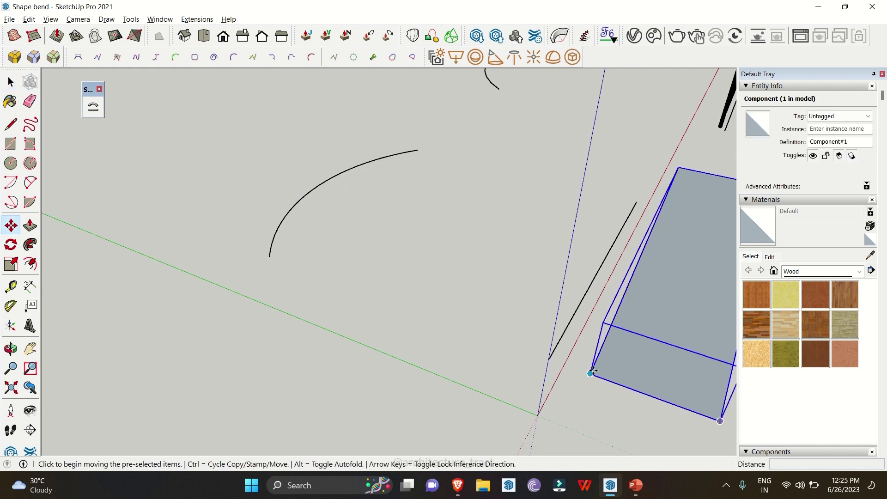
key("Escape")
Step: Move the straight base line so its near endpoint sits on the wedge's bottom corner, along the edge farthest from the red axis
key("space")
left_click(546, 353)
key("m")
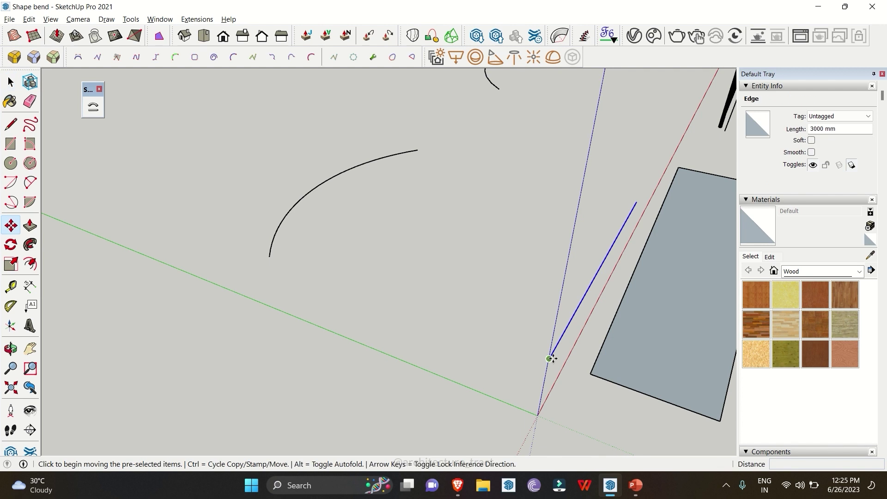
left_click(552, 358)
scroll(397, 320, "down", 2)
left_click(604, 384)
key("space")
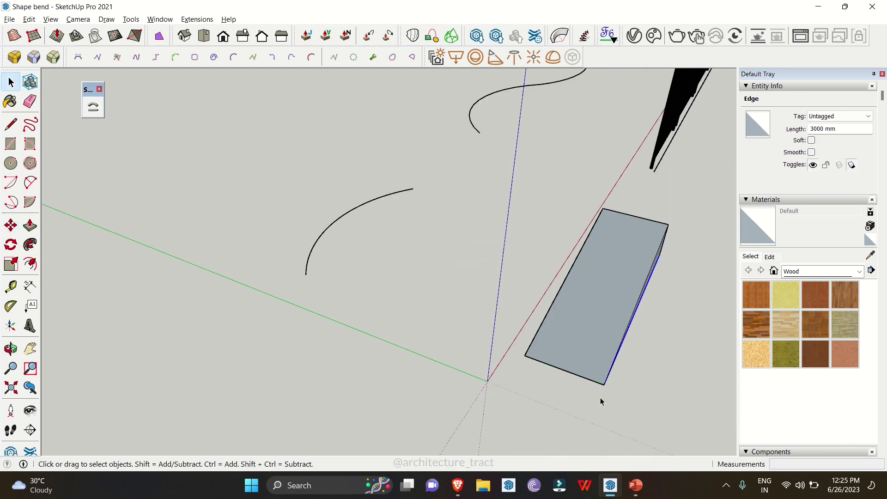
Step: Run Shape Bender on the wedge with the relocated line as the base and the arc as the target curve
left_click(611, 384)
middle_click_drag(611, 384, 531, 360)
left_click(533, 359)
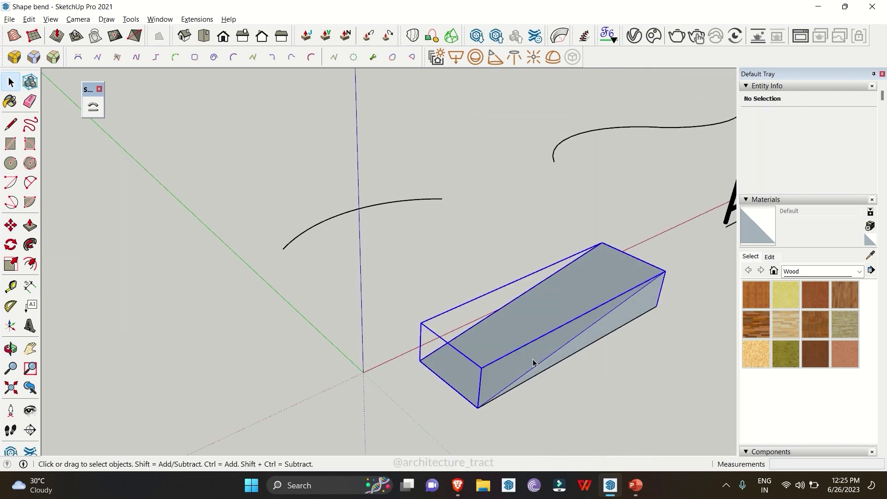
left_click(92, 108)
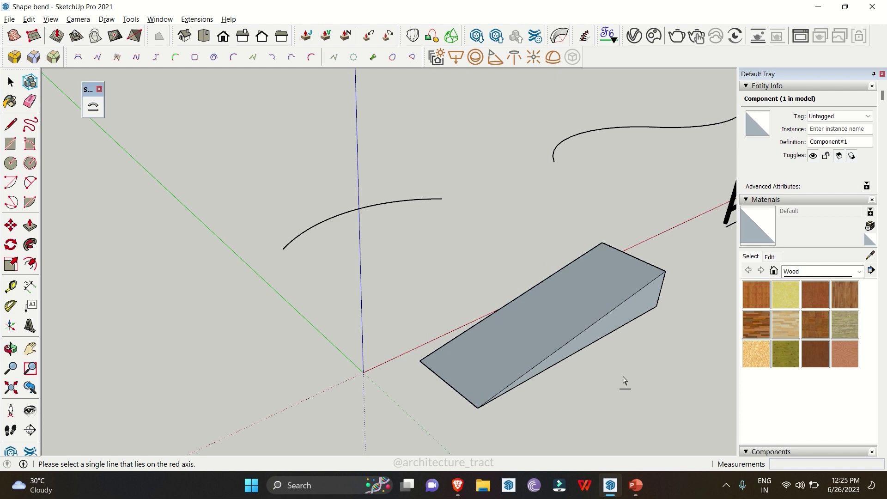
left_click(287, 250)
scroll(296, 195, "up", 3)
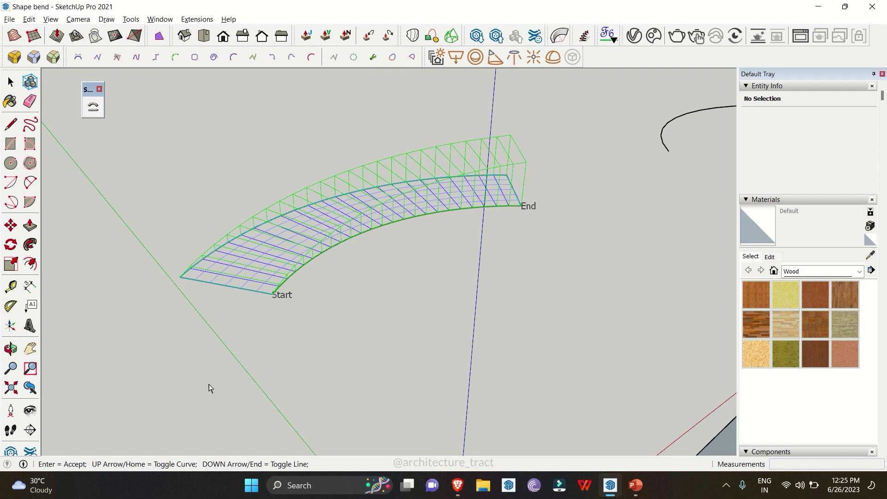
Step: Toggle the arc's direction to compare both bends, and accept the one starting at the arc end nearest the green axis
key("Up")
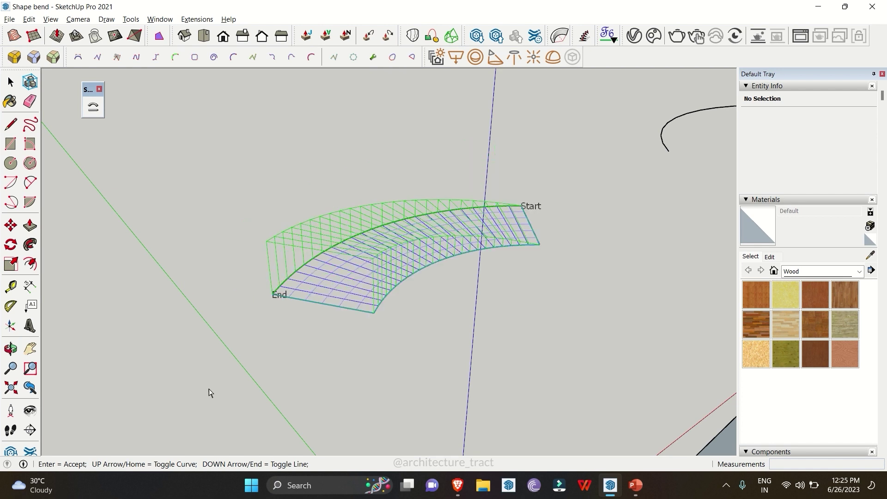
key("Up")
key("Up")
key("Up")
key("Up")
key("Up")
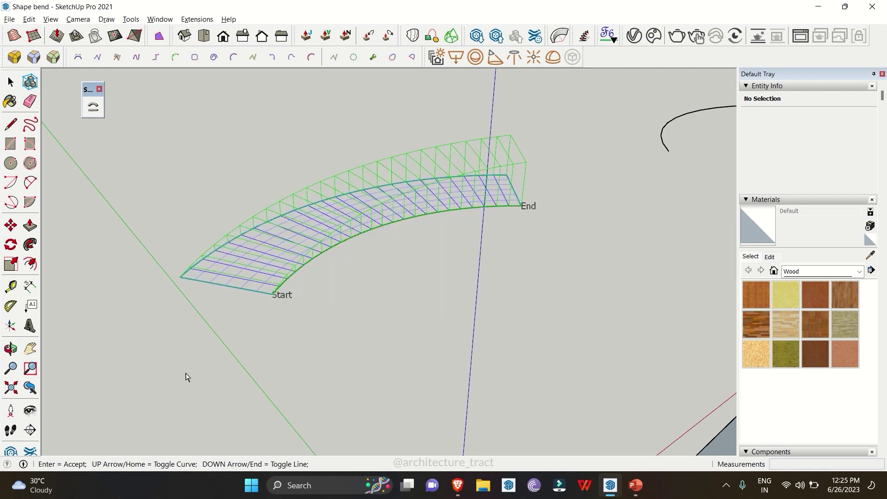
key("Return")
middle_click_drag(206, 367, 202, 303)
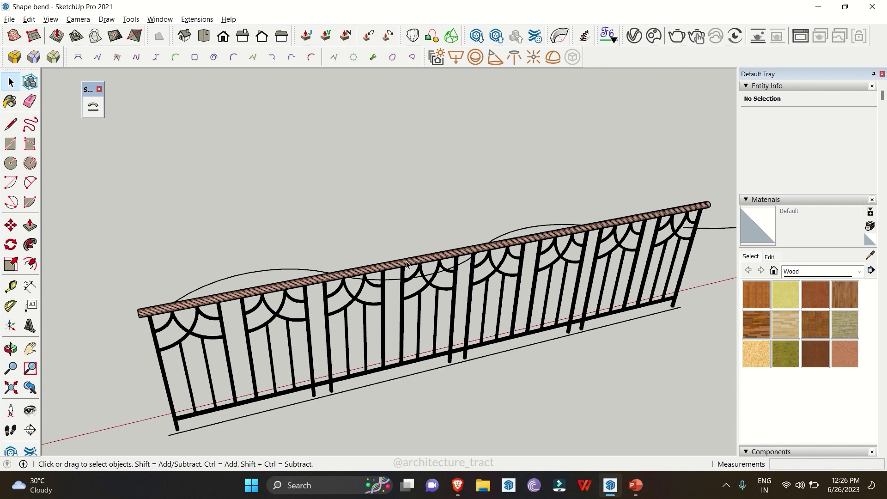
Step: Inspect the straight railing, its base line and the end of its wooden handrail up close
left_click(405, 263)
left_click(421, 239)
scroll(149, 319, "up", 3)
middle_click_drag(149, 319, 273, 254)
scroll(386, 241, "up", 5)
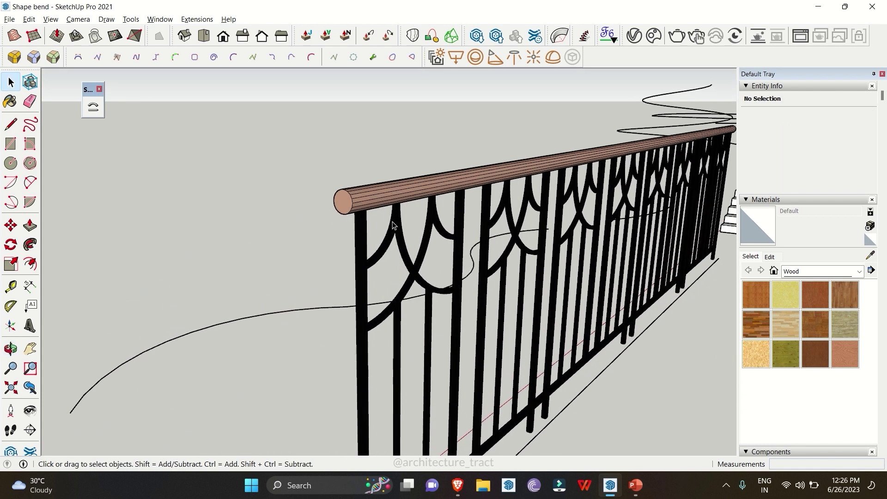
scroll(370, 244, "down", 1)
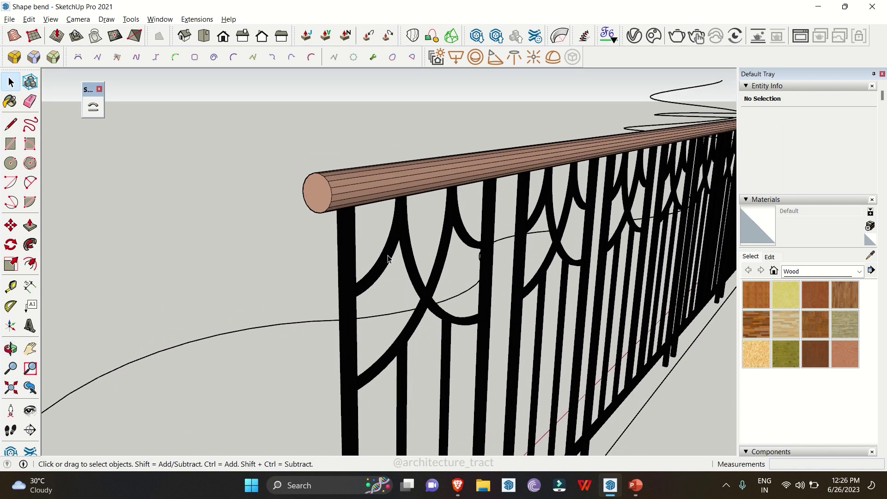
Step: Run Shape Bender on the straight railing, using the line at its foot as the base and the wavy curve behind it as the target
left_click(335, 206)
left_click(224, 212)
scroll(224, 212, "down", 5)
middle_click_drag(227, 213, 291, 237)
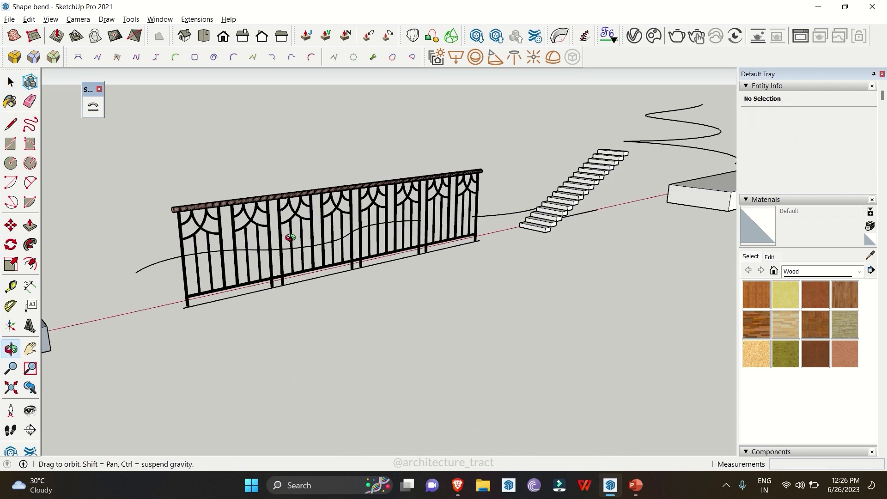
scroll(268, 231, "up", 3)
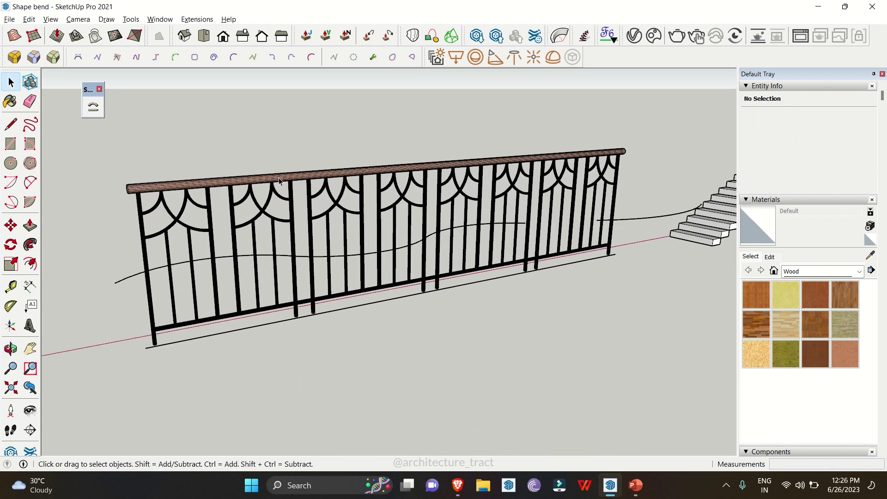
left_click(276, 180)
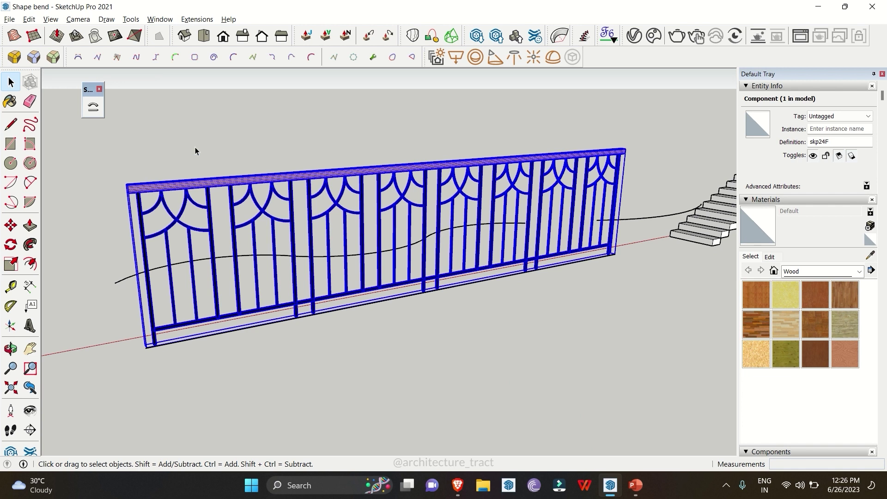
left_click(99, 109)
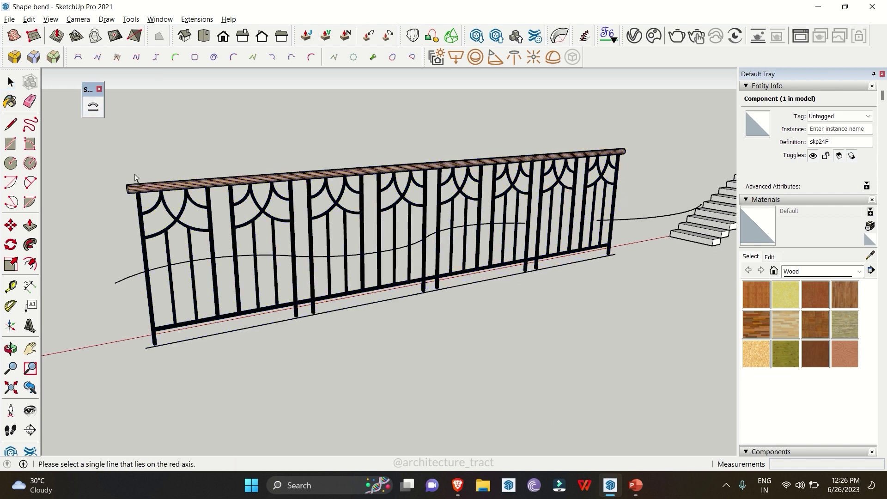
left_click(203, 342)
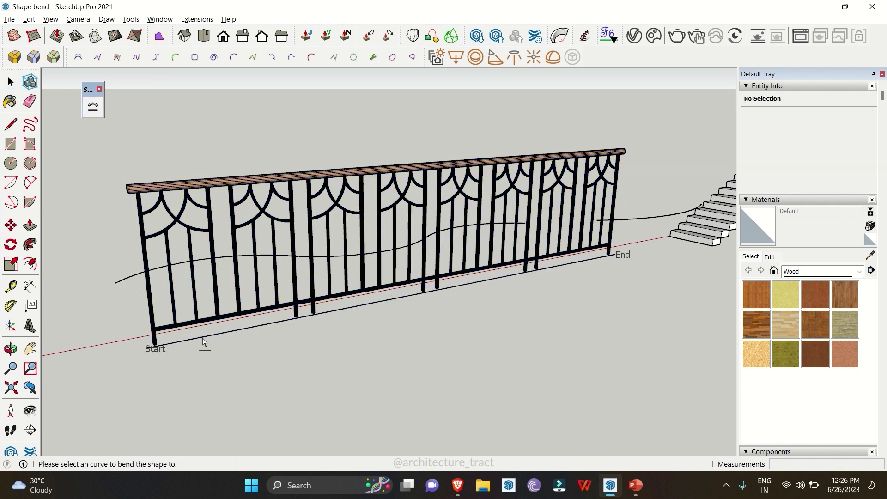
left_click(125, 280)
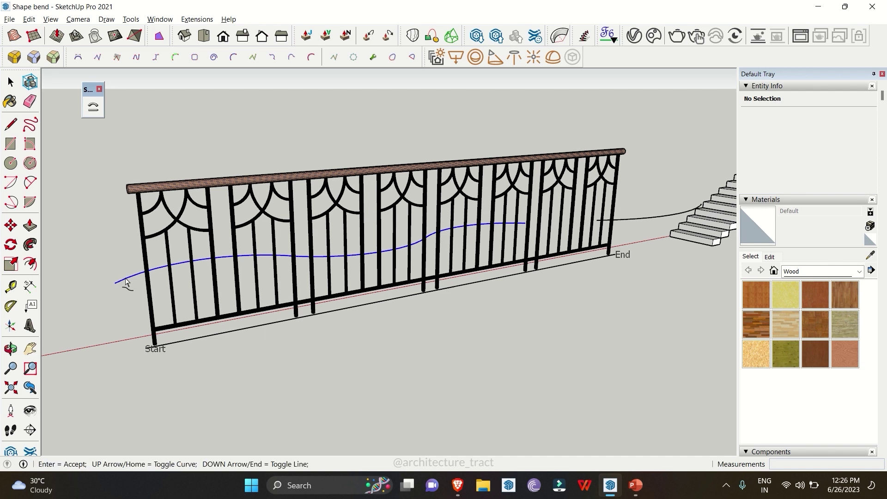
key("Return")
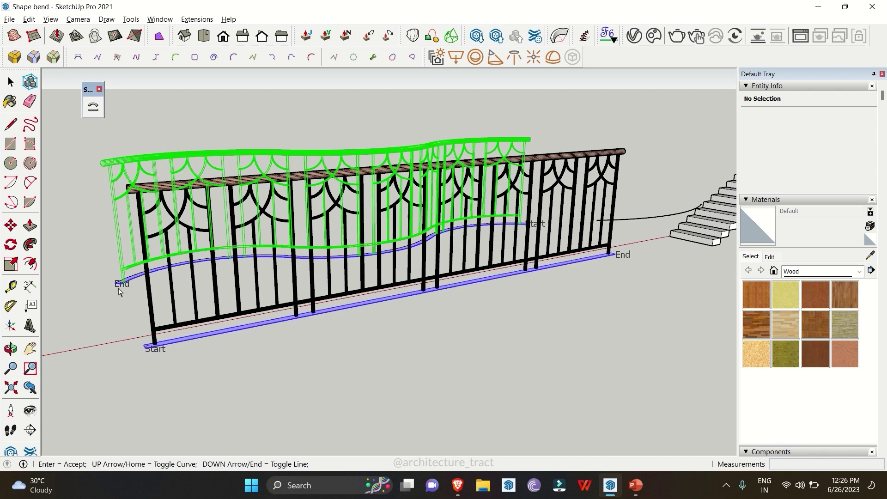
Step: Examine the railing bend preview, reverse the target curve's direction so it starts nearest the bent wedge, and accept the bend
mouse_move(185, 287)
middle_mouse_down()
mouse_move(309, 307)
mouse_move(285, 247)
mouse_move(176, 275)
middle_mouse_up()
scroll(277, 252, "up", 2)
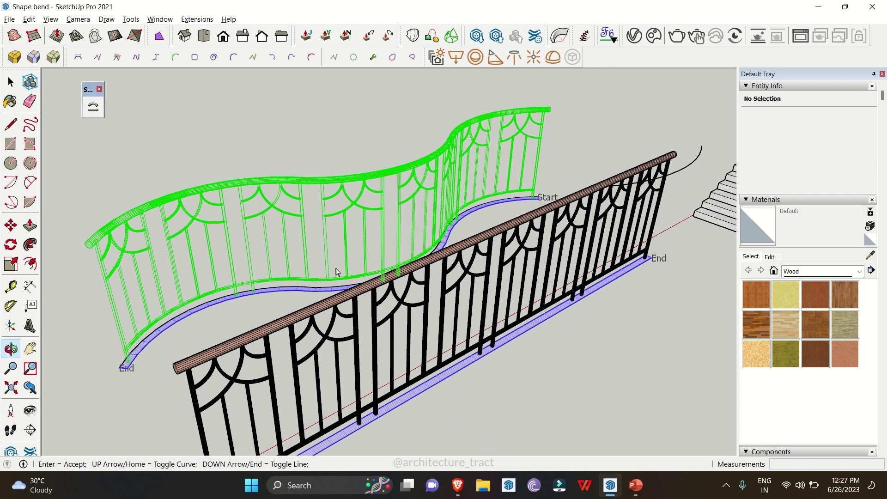
middle_click_drag(506, 264, 309, 266)
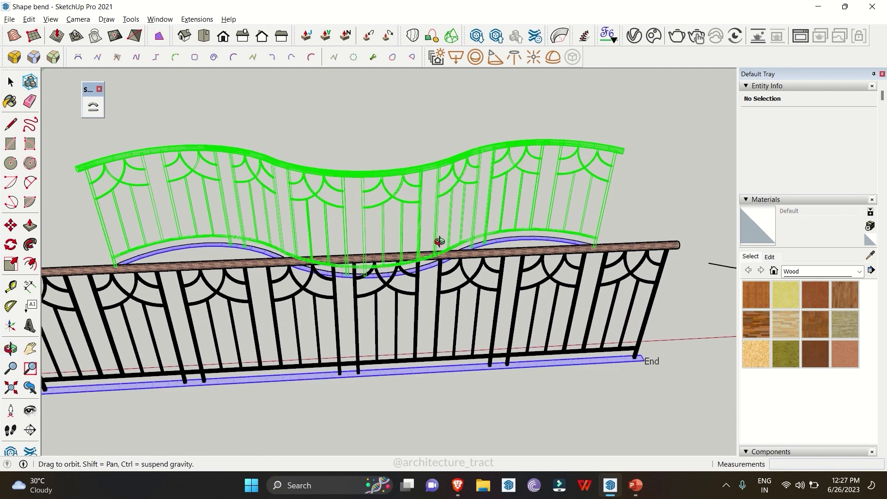
middle_click_drag(439, 242, 354, 265)
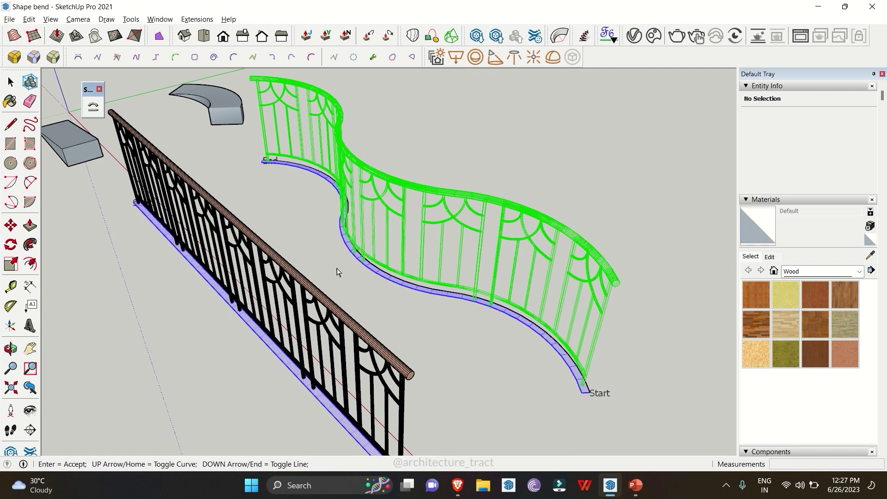
key("Up")
key("Return")
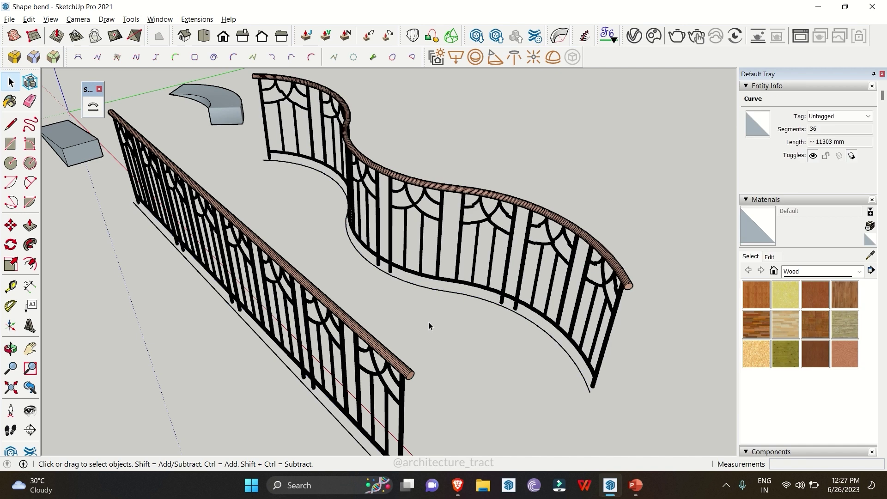
Step: Inspect the bent railing from several angles and compare it with the straight one
scroll(279, 140, "up", 5)
scroll(266, 252, "down", 10)
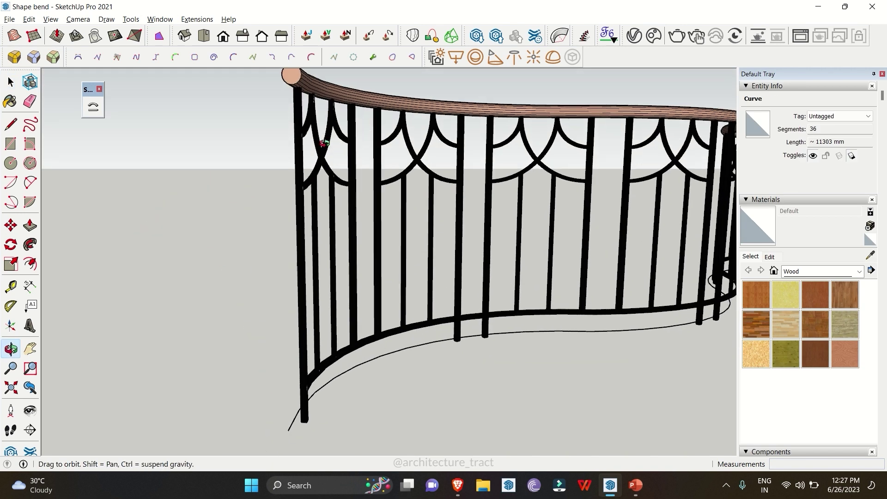
scroll(347, 175, "up", 4)
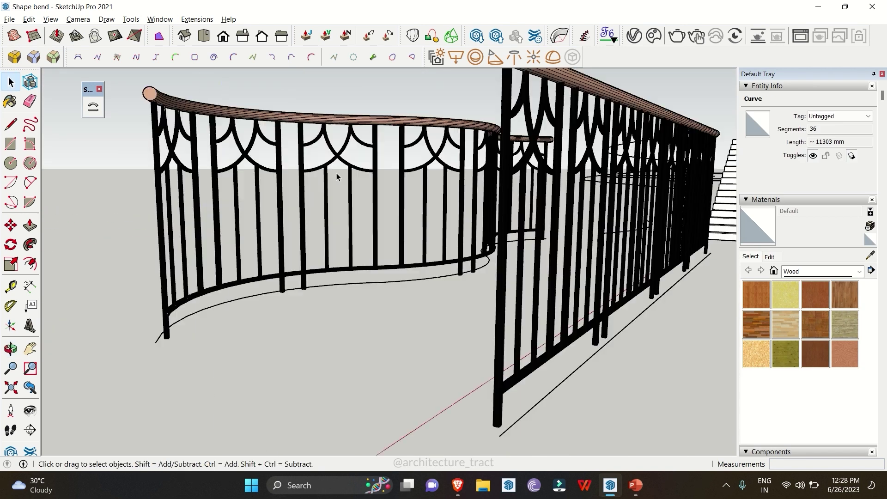
middle_click_drag(353, 177, 358, 178)
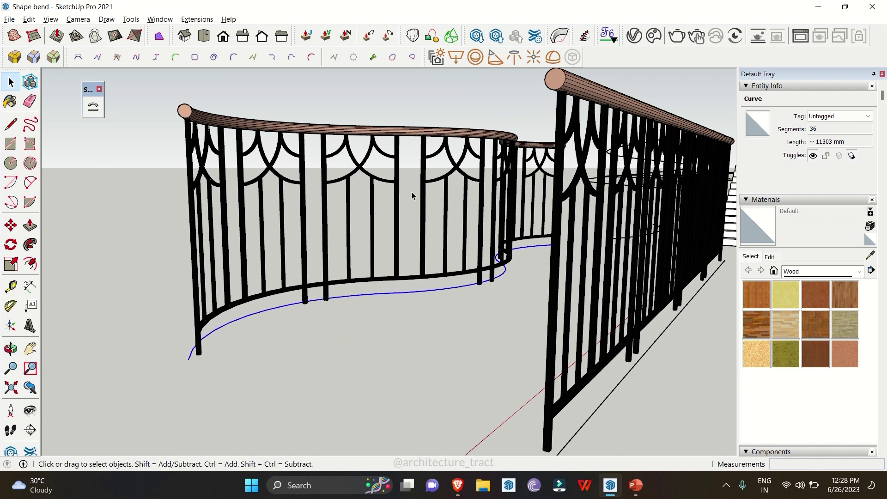
mouse_move(435, 201)
middle_mouse_down()
mouse_move(302, 224)
mouse_move(181, 285)
mouse_move(139, 228)
middle_mouse_up()
Step: Run Shape Bender on the straight staircase, using the line along the red axis as the base and the arc behind it as the target
scroll(427, 208, "down", 5)
scroll(130, 220, "down", 4)
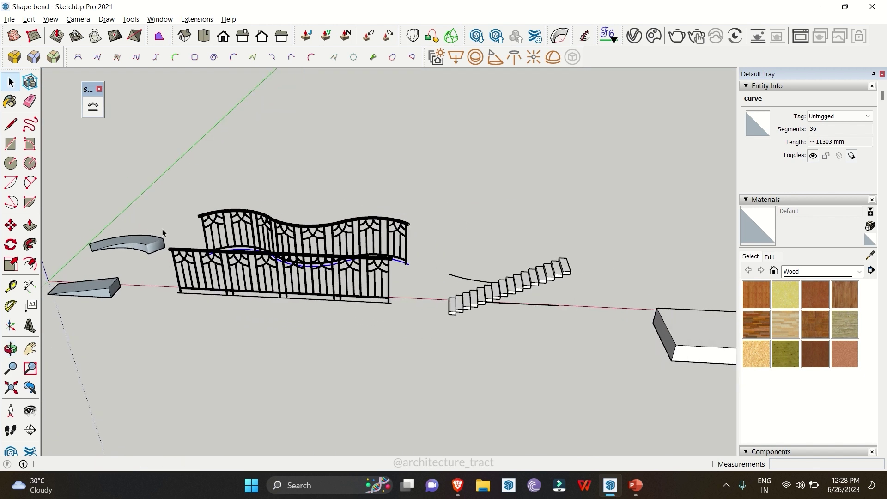
scroll(536, 298, "up", 3)
middle_click_drag(536, 298, 353, 281)
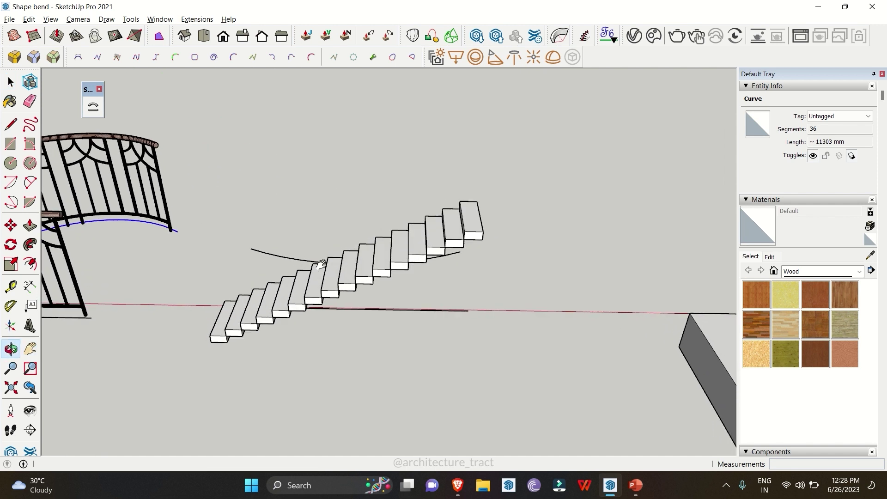
left_click(354, 280)
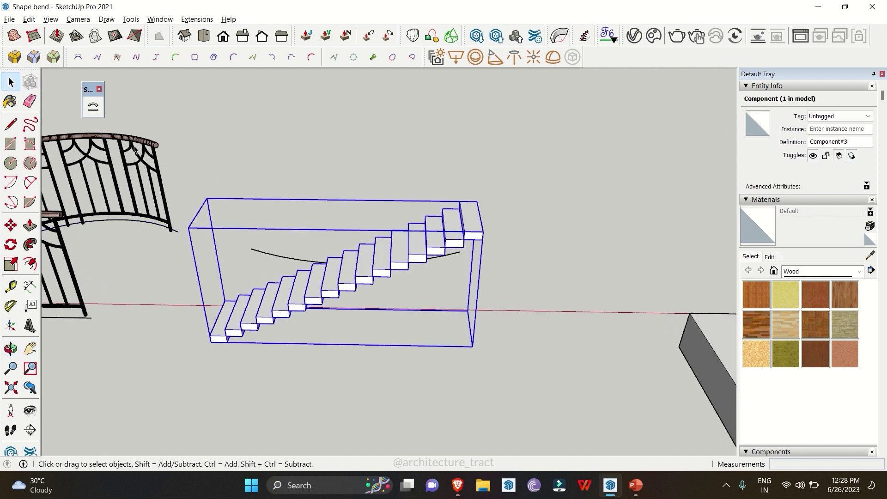
left_click(88, 108)
left_click(440, 314)
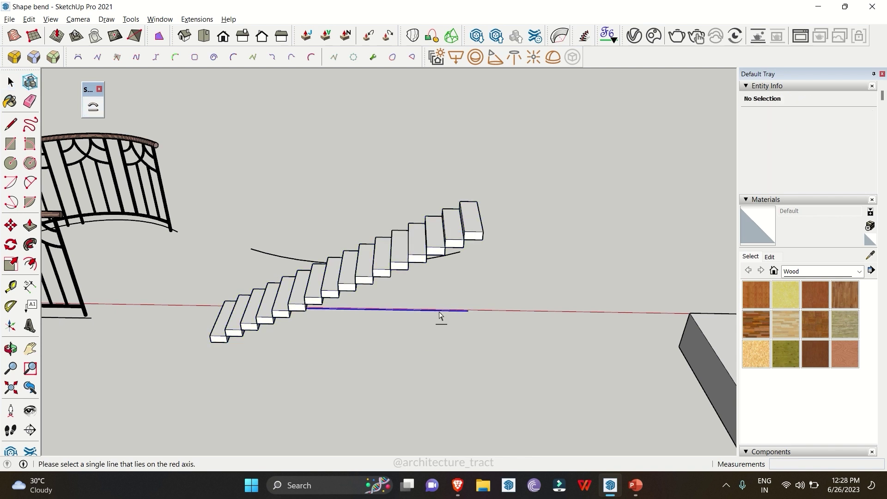
middle_click_drag(485, 263, 414, 276)
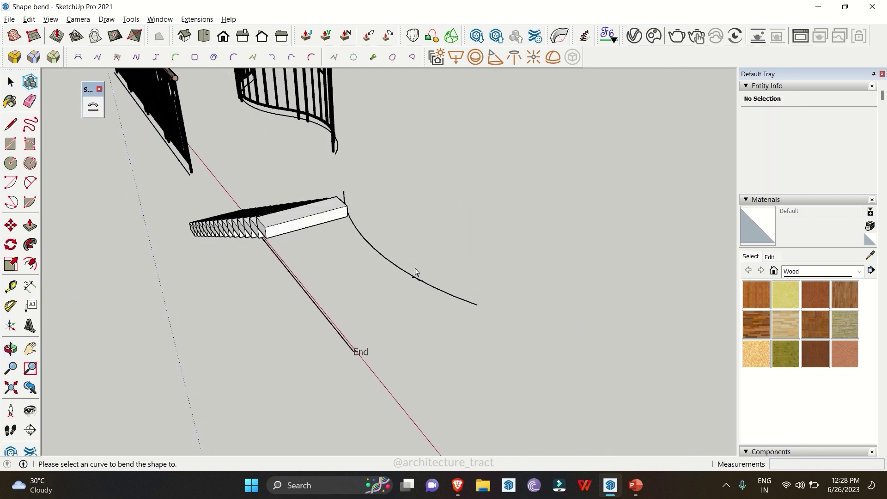
left_click(408, 276)
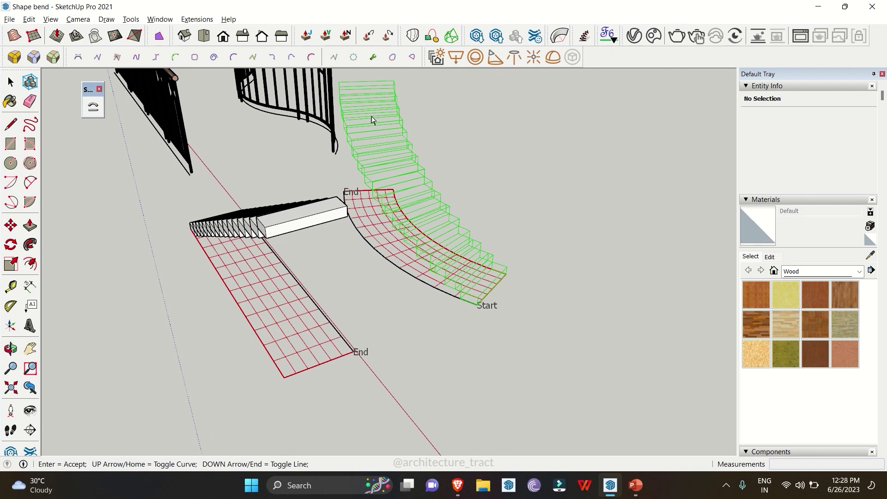
Step: Toggle the arc's direction to compare both staircase bends, and accept the one starting at the arc end farthest from the railings
key("Up")
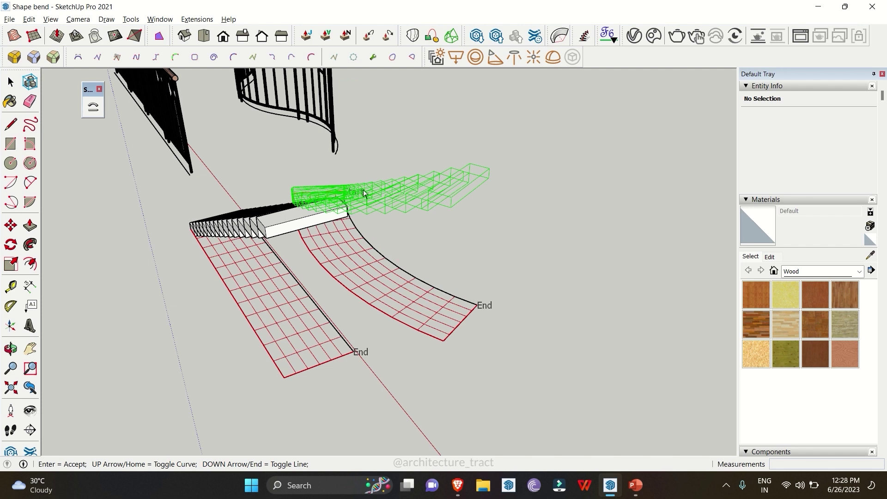
key("Up")
key("Return")
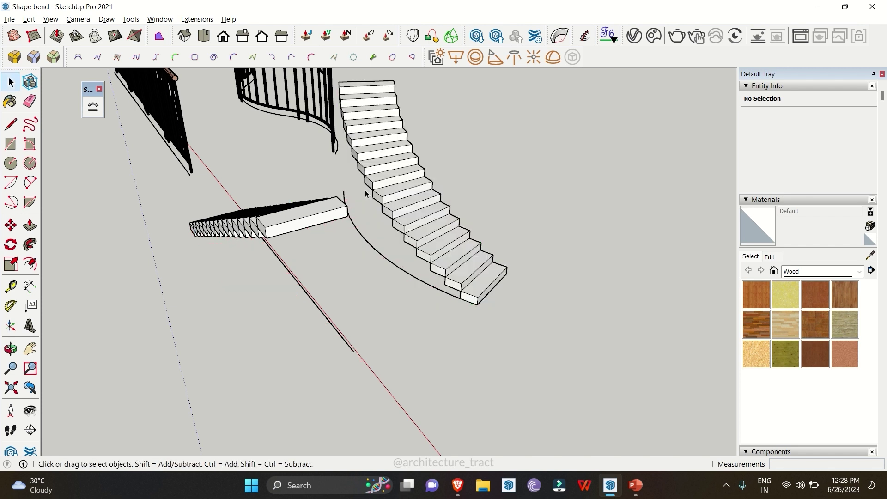
Step: Compare the bent staircase with the straight one beside it
middle_click_drag(381, 293, 647, 246)
scroll(404, 238, "down", 2)
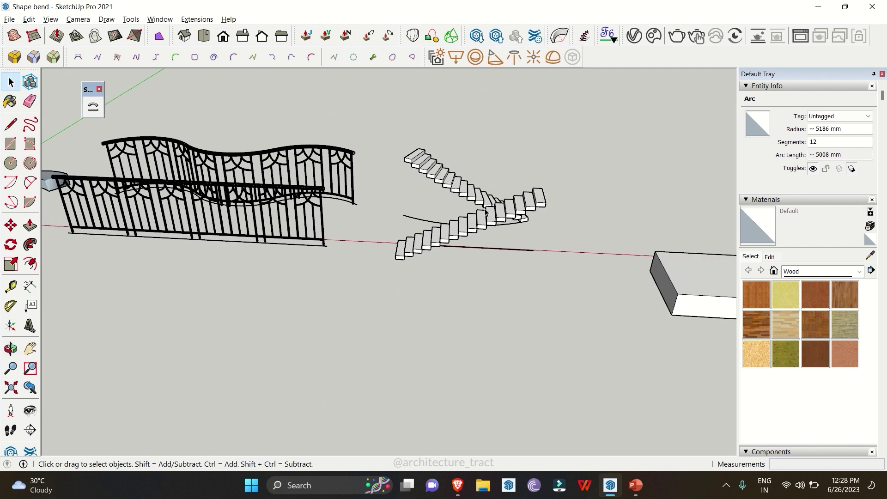
scroll(497, 211, "up", 2)
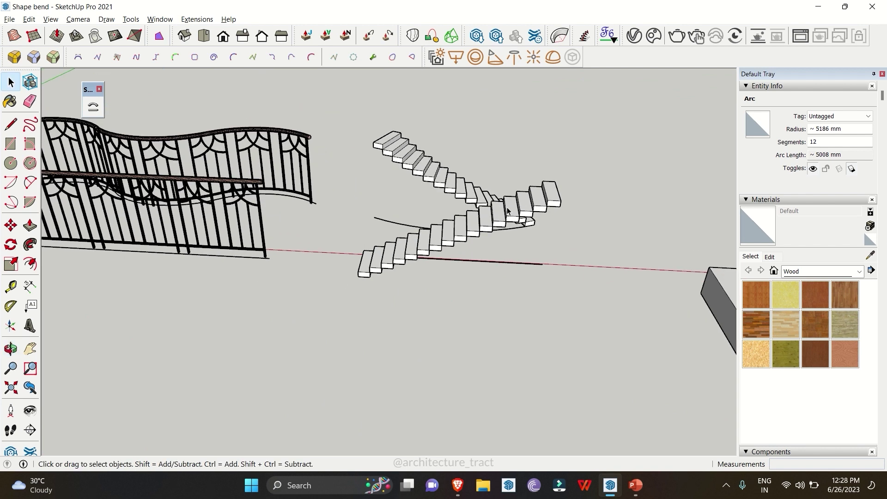
scroll(303, 259, "down", 3)
scroll(263, 246, "down", 3)
Step: Select the spiral curve to check its properties, and place a guide line along the long slab's end edge nearest the staircases
middle_click_drag(262, 246, 208, 238)
scroll(208, 238, "down", 3)
scroll(419, 246, "up", 4)
left_click(409, 212)
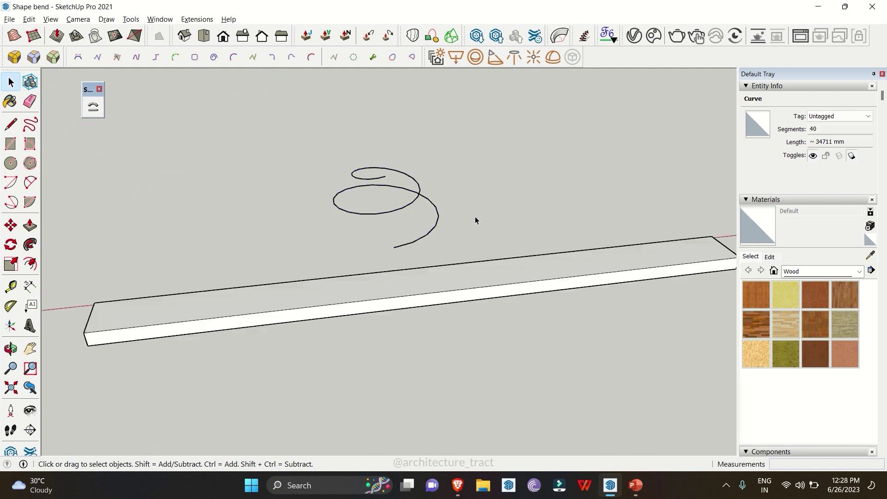
left_click(456, 227)
left_click(436, 216)
scroll(437, 216, "down", 1)
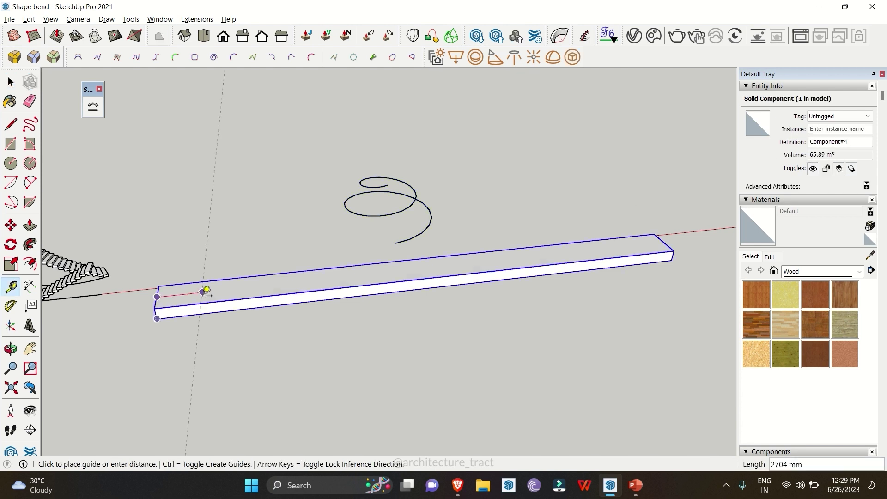
left_click(159, 292)
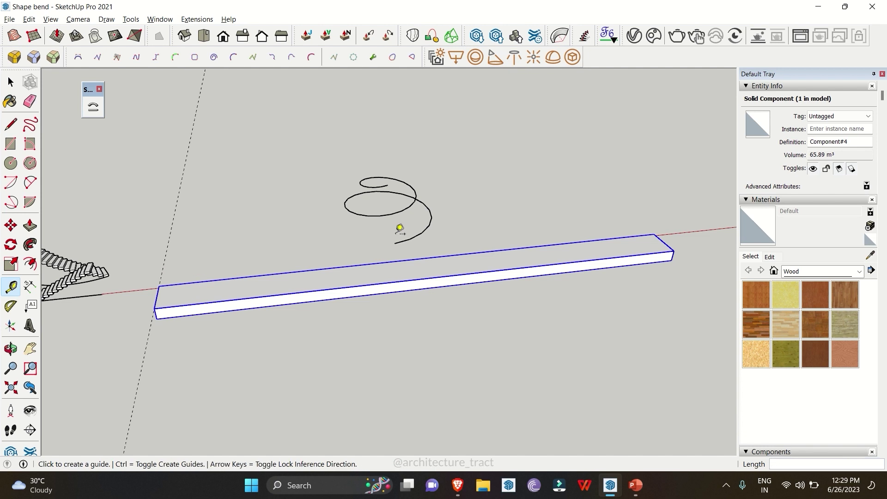
key("space")
Step: Check the spiral curve's length and place a second guide 34711 mm from the first one along the slab
left_click(420, 234)
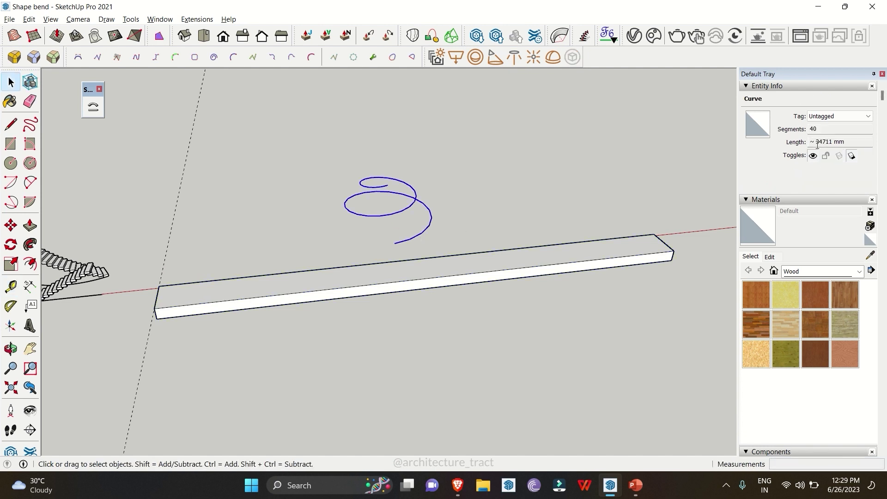
key("t")
left_click(166, 250)
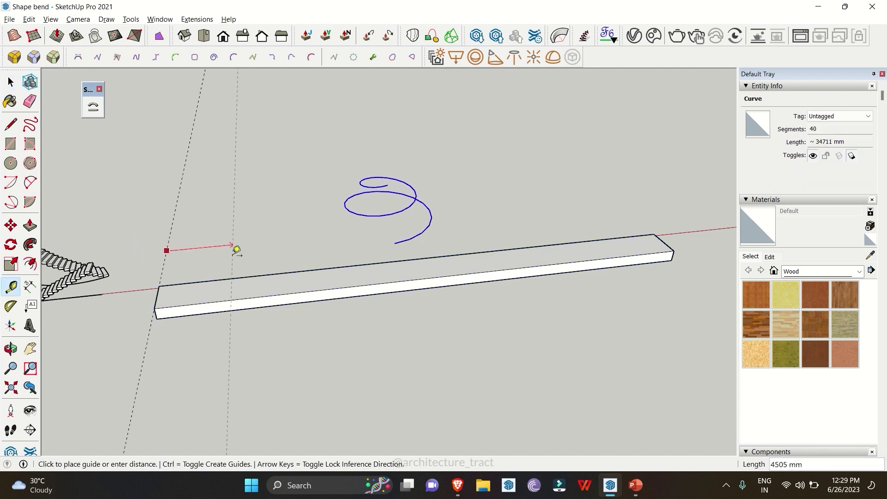
type("34711")
key("Return")
Step: Scale the slab lengthwise along the red axis so its far end meets the second guide
scroll(528, 265, "up", 5)
middle_click_drag(650, 259, 332, 196)
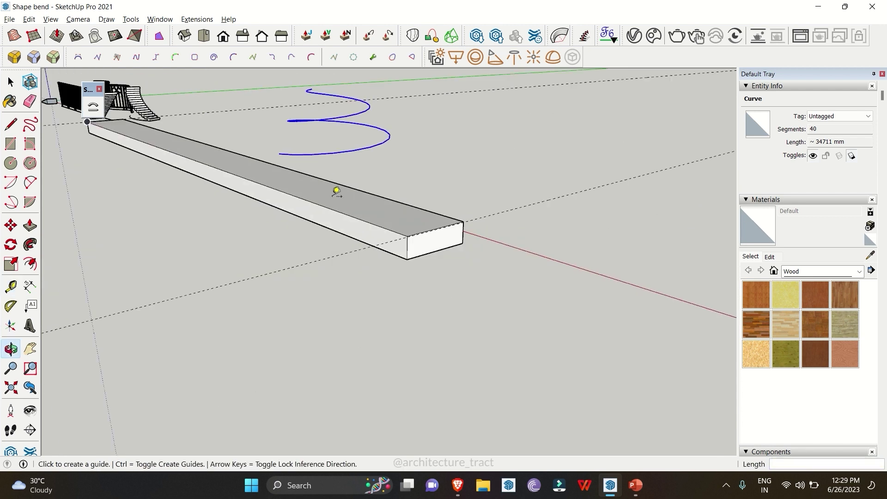
scroll(431, 240, "up", 3)
key("space")
left_click(366, 248)
scroll(501, 263, "up", 4)
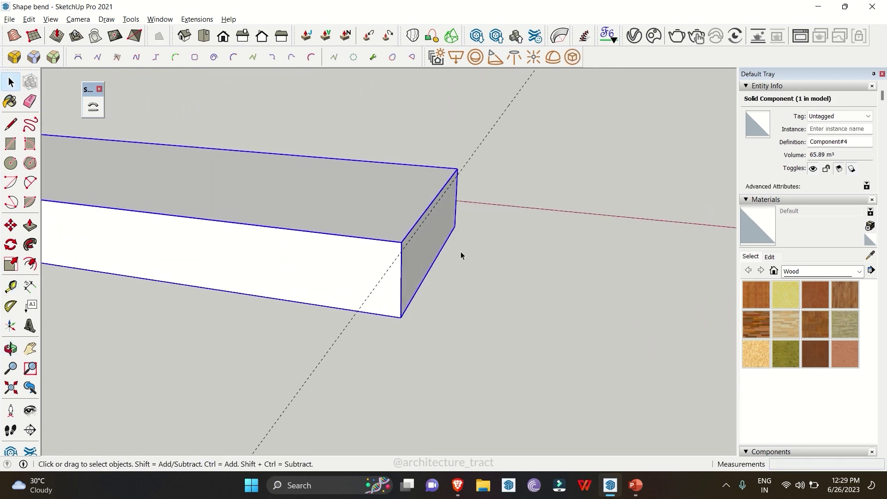
key("s")
left_click(433, 234)
left_click(433, 212)
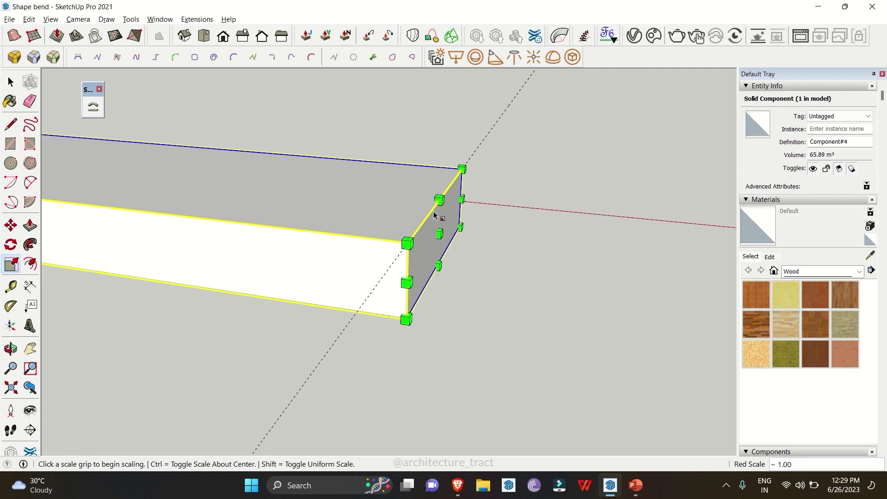
Step: Erase the two guide lines at the ends of the slab
key("e")
left_click_drag(465, 137, 485, 161)
key("space")
scroll(566, 277, "down", 8)
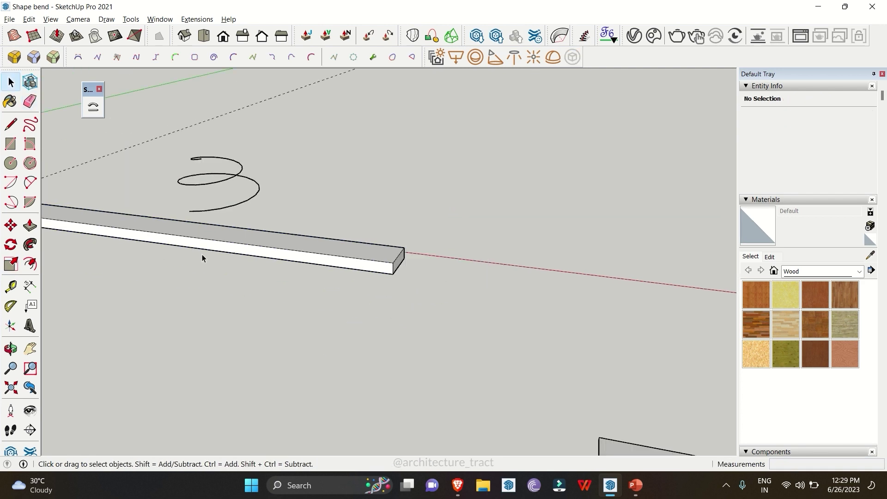
scroll(202, 162, "down", 2)
middle_click_drag(206, 174, 176, 240)
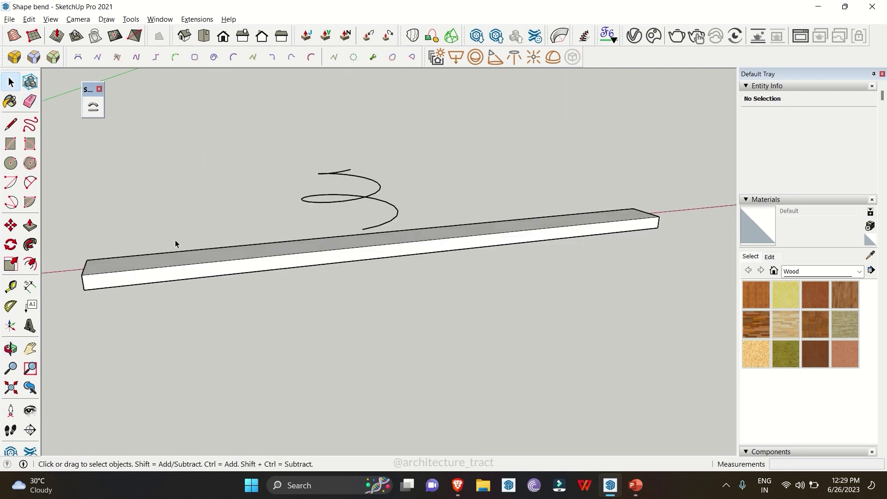
Step: Bend the long slab along the spiral curve with Shape Bender and accept the previewed result
left_click(201, 256)
left_click(93, 107)
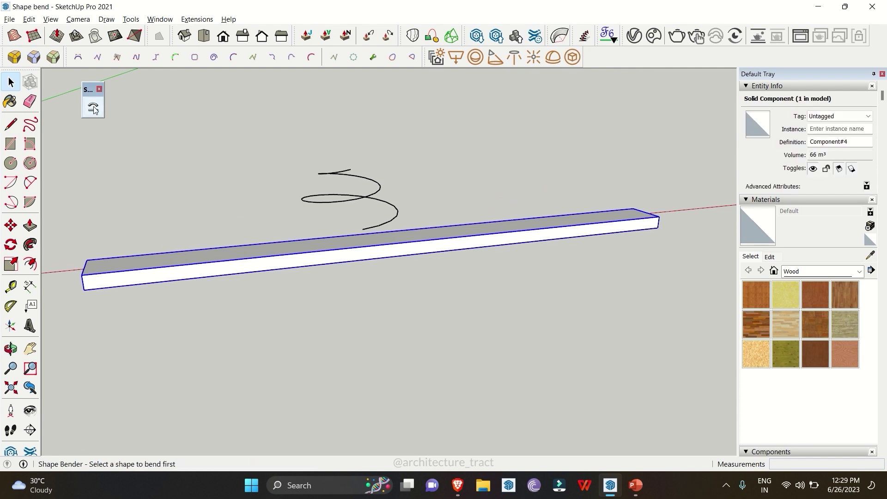
left_click(207, 279)
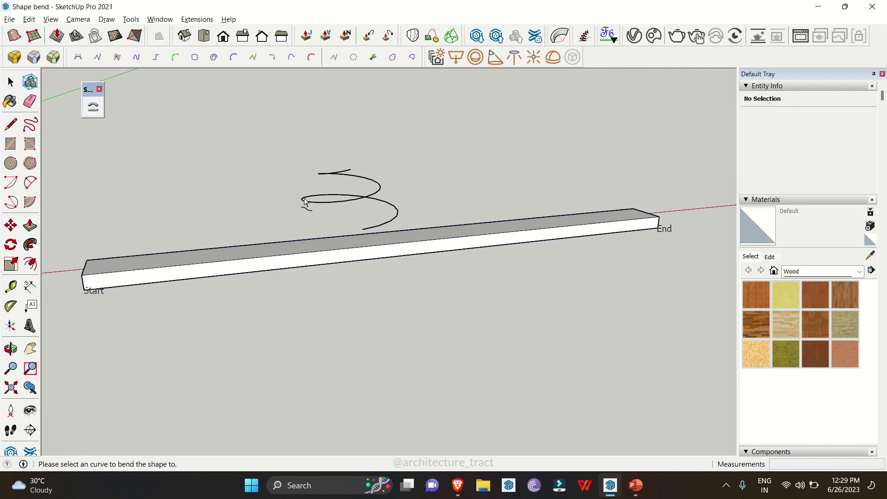
left_click(318, 205)
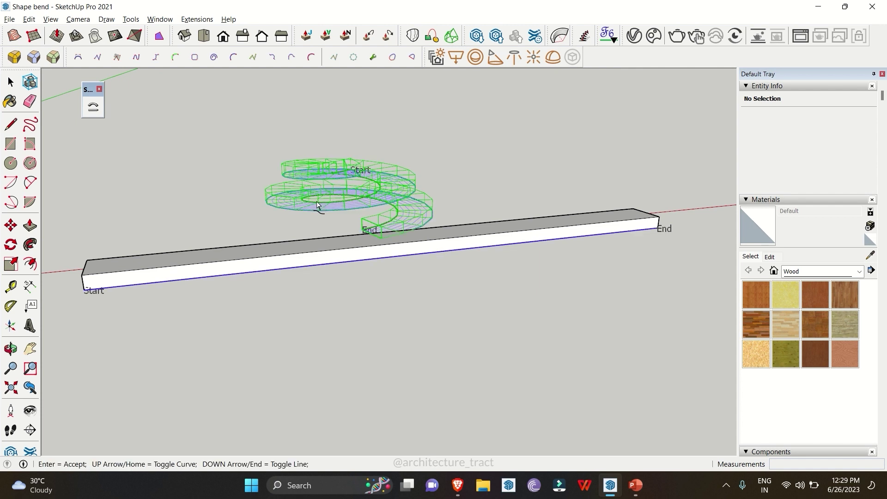
middle_click_drag(326, 213, 290, 240)
scroll(384, 228, "up", 2)
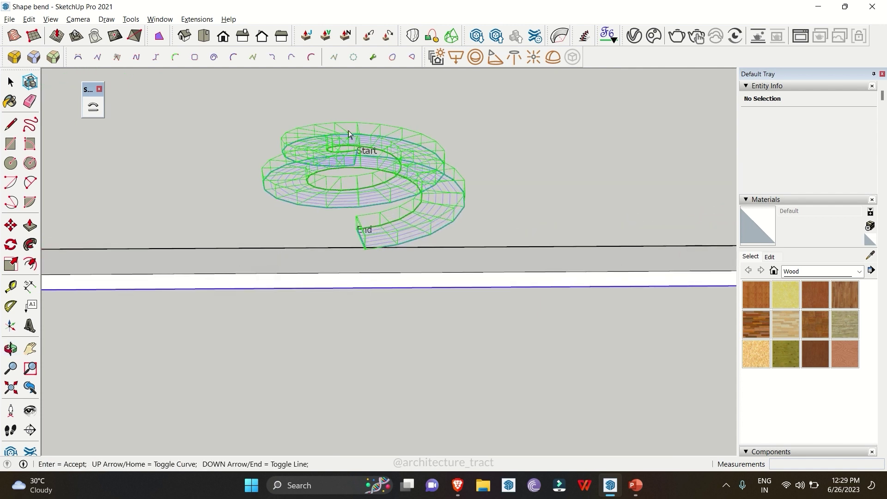
key("Return")
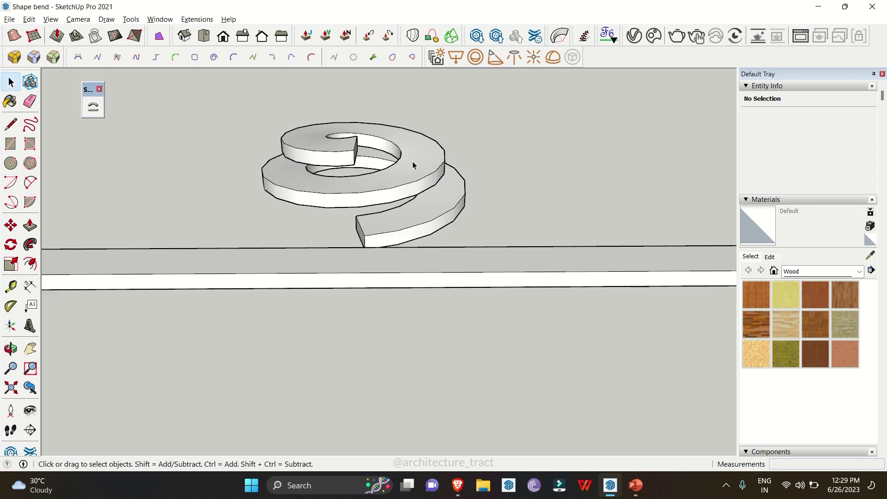
Step: Inspect the spiral slab, undo the bend, and select the spiral curve to check its segments
left_click(442, 167)
scroll(444, 165, "up", 4)
middle_click_drag(445, 165, 418, 297)
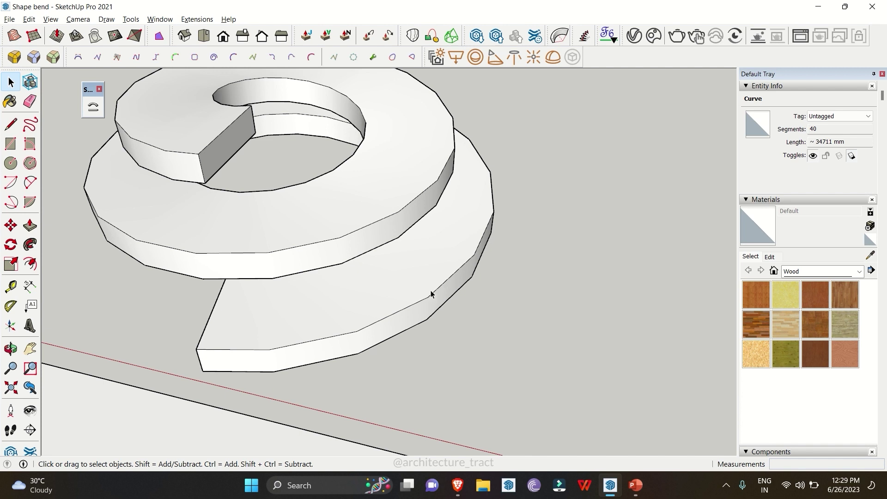
scroll(430, 295, "down", 2)
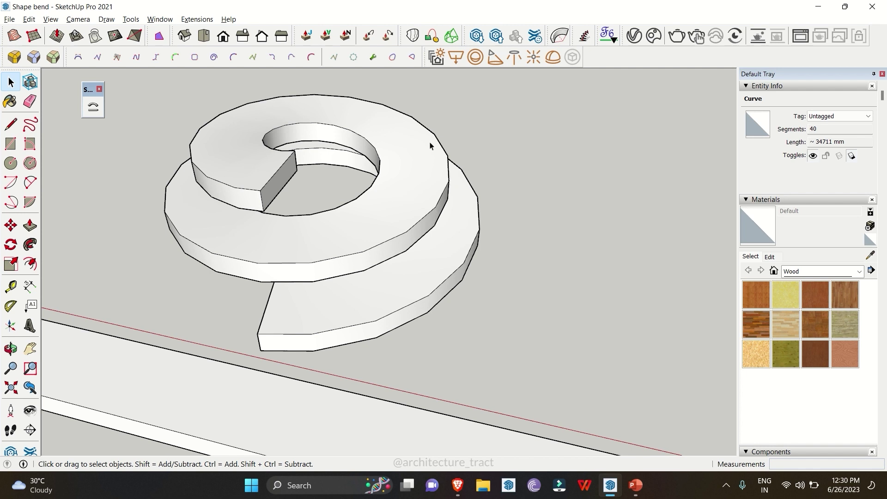
middle_click_drag(307, 110, 261, 205)
key("ctrl+z")
scroll(407, 253, "up", 2)
left_click(434, 278)
scroll(422, 263, "up", 3)
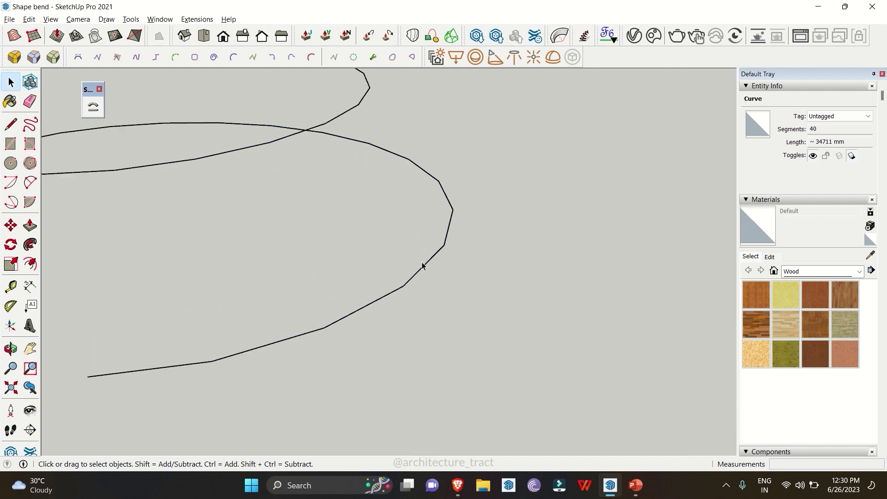
scroll(334, 266, "down", 9)
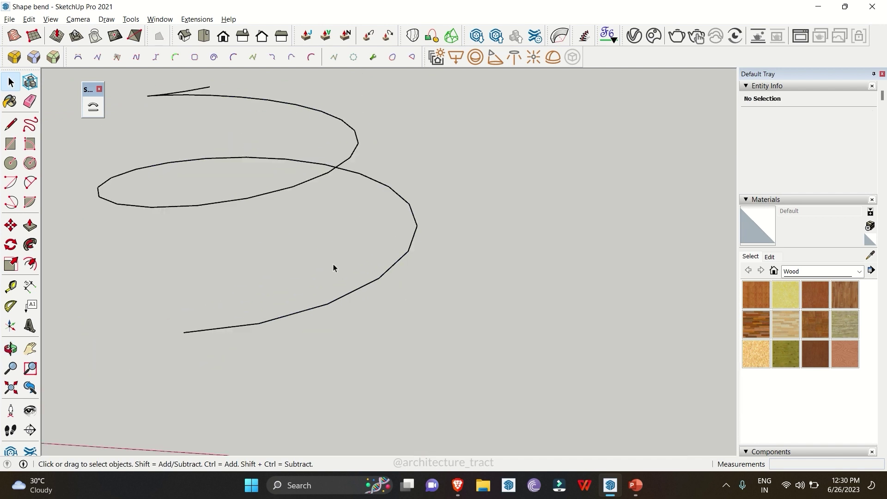
Step: Examine the wide stepped platform and the S-shaped curve beside it, and check the length of the platform's front edge
middle_click_drag(231, 259, 434, 282)
scroll(131, 246, "down", 2)
scroll(434, 277, "down", 3)
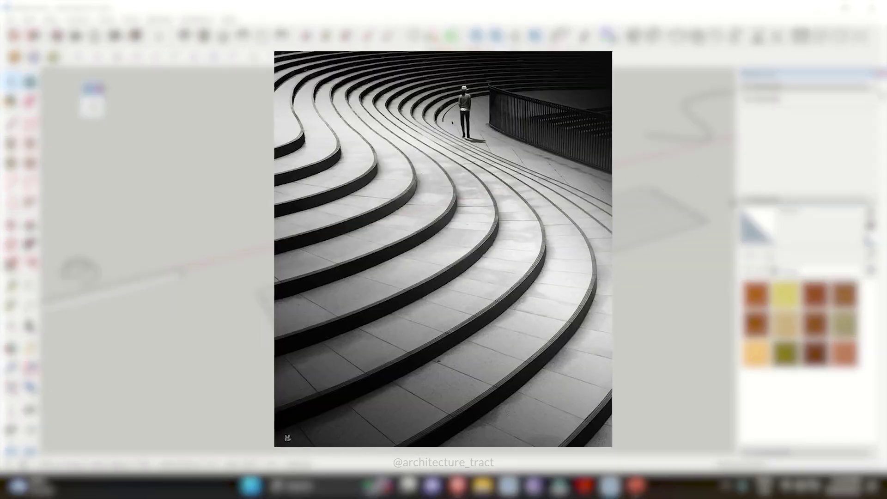
scroll(444, 249, "up", 3)
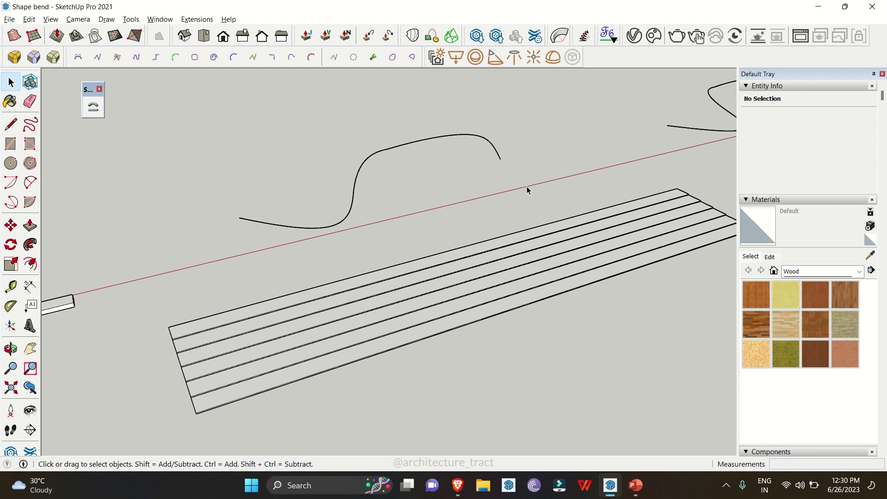
scroll(363, 177, "up", 1)
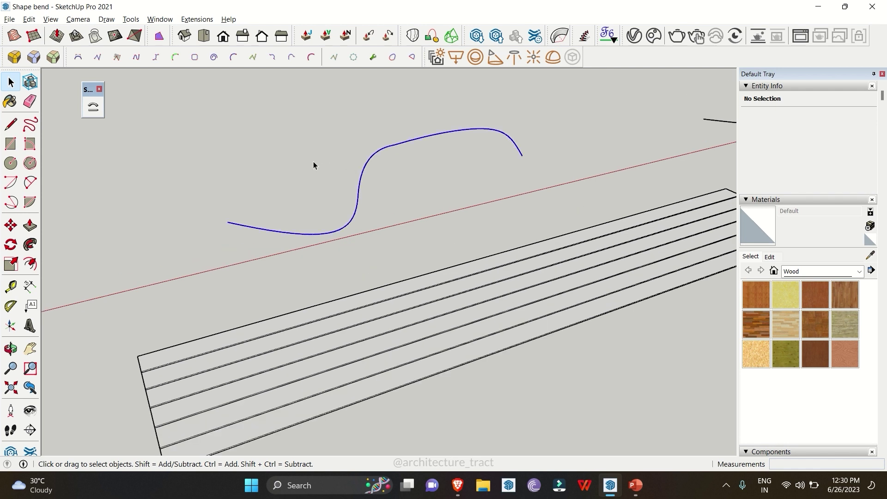
scroll(420, 180, "down", 3)
scroll(234, 293, "up", 5)
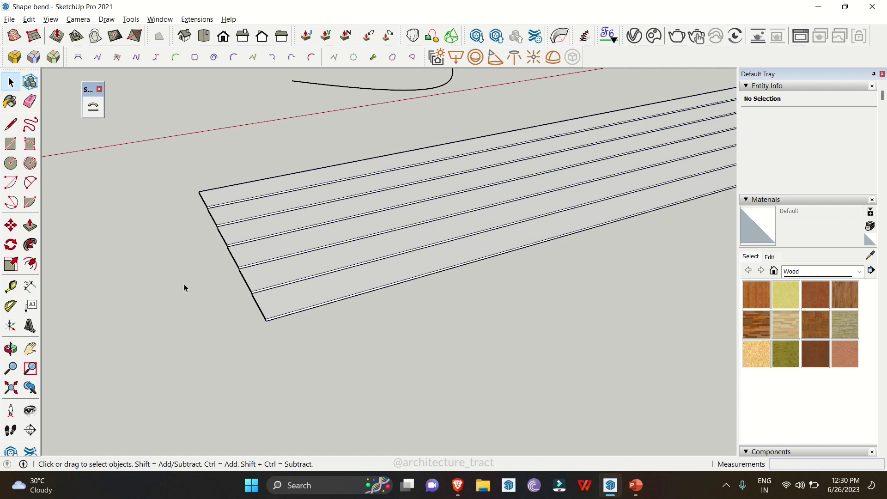
middle_click_drag(184, 286, 353, 277)
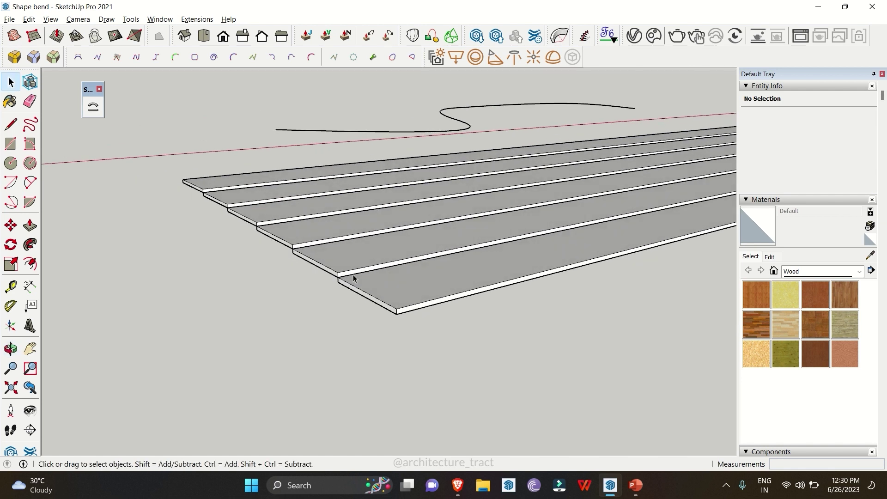
left_click(415, 310)
scroll(257, 298, "down", 3)
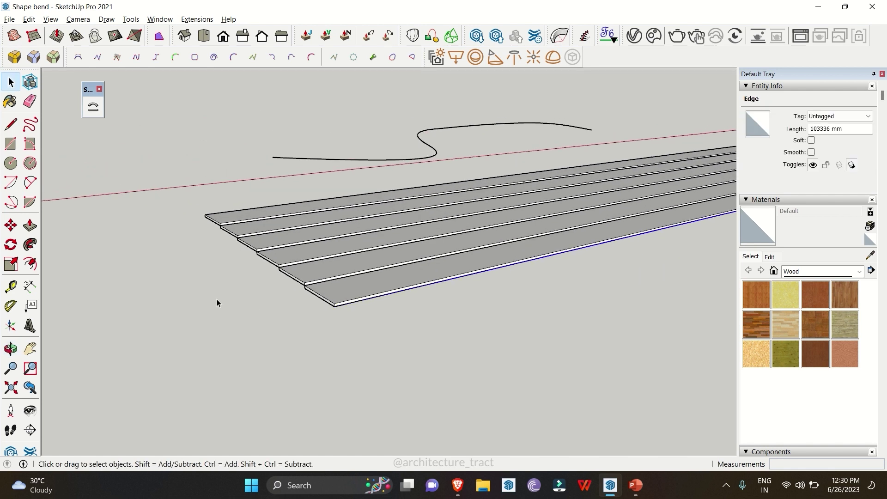
middle_click_drag(217, 303, 247, 287)
Step: Preview a Shape Bender bend of the wide stepped platform along the adjacent S-shaped curve, using its straight front line as reference
left_click(279, 280)
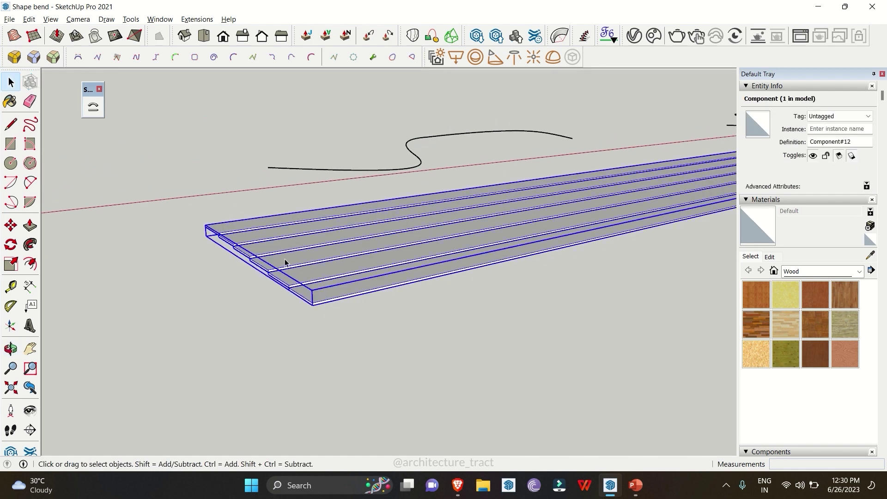
middle_click_drag(284, 263, 251, 290)
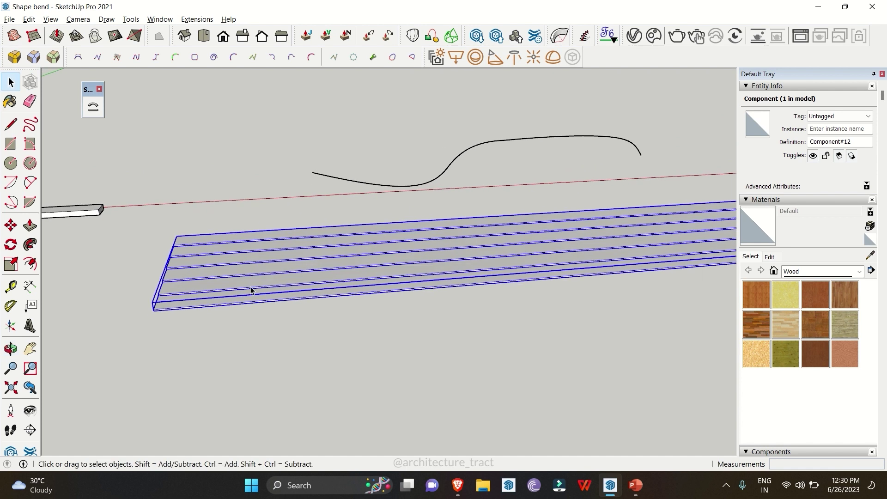
left_click(94, 108)
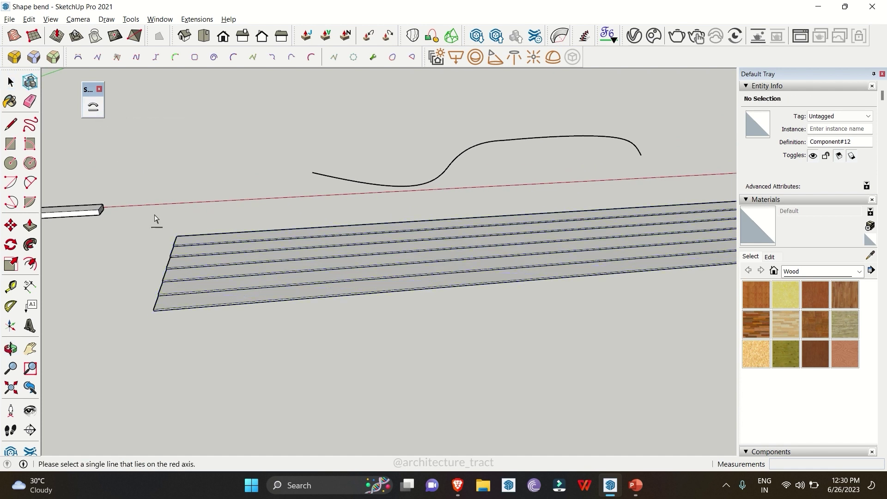
left_click(214, 311)
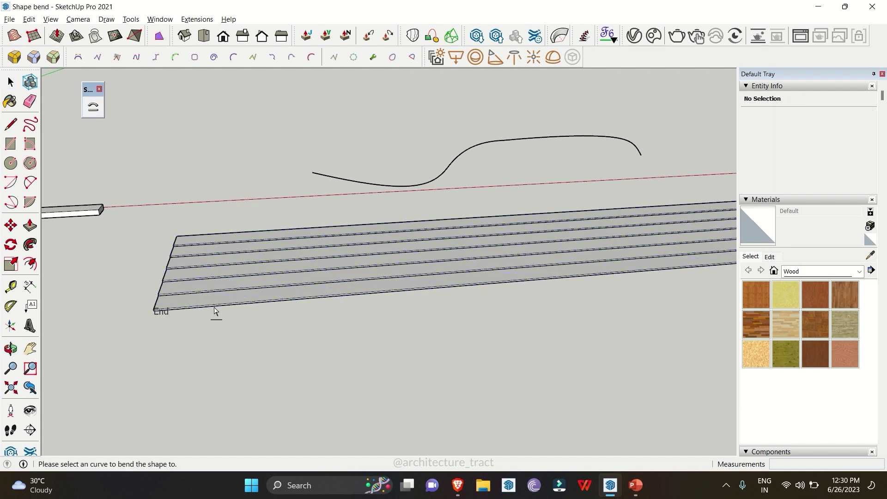
scroll(76, 331, "down", 2)
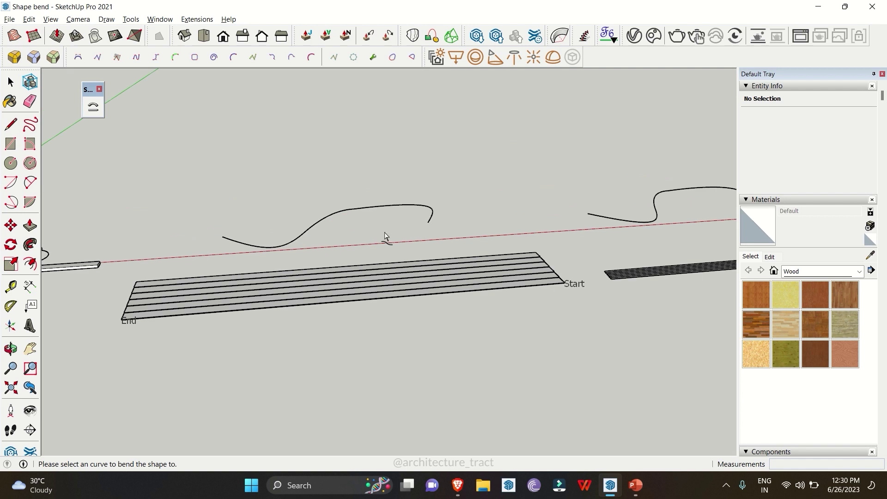
scroll(341, 225, "up", 2)
left_click(313, 224)
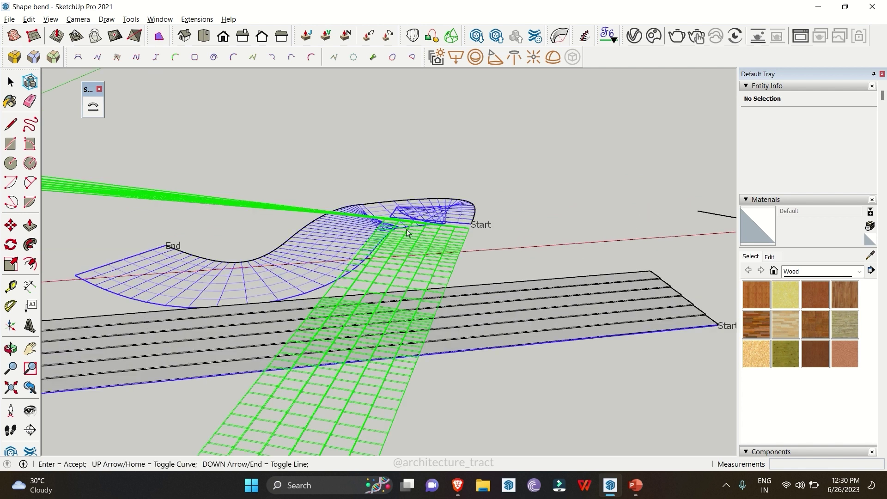
scroll(427, 232, "down", 4)
middle_click_drag(448, 234, 399, 259)
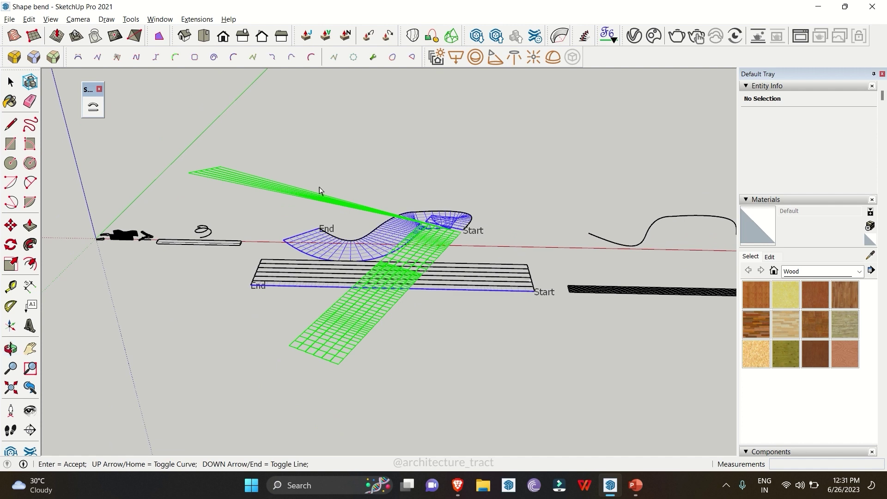
Step: Toggle the reference line's direction, compare both curve directions, and accept the bend with its start at the curve's tightly rounded end
key("Down")
scroll(325, 230, "up", 5)
middle_click_drag(325, 236, 238, 233)
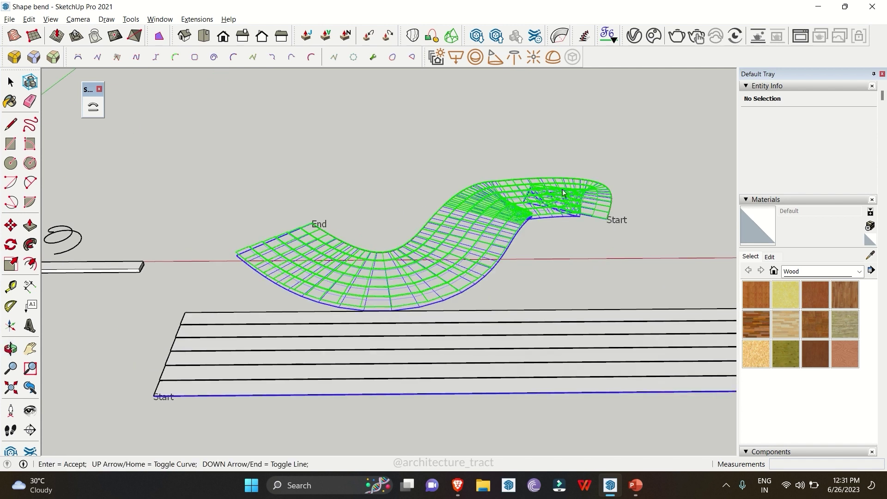
middle_click_drag(562, 193, 561, 243)
key("Up")
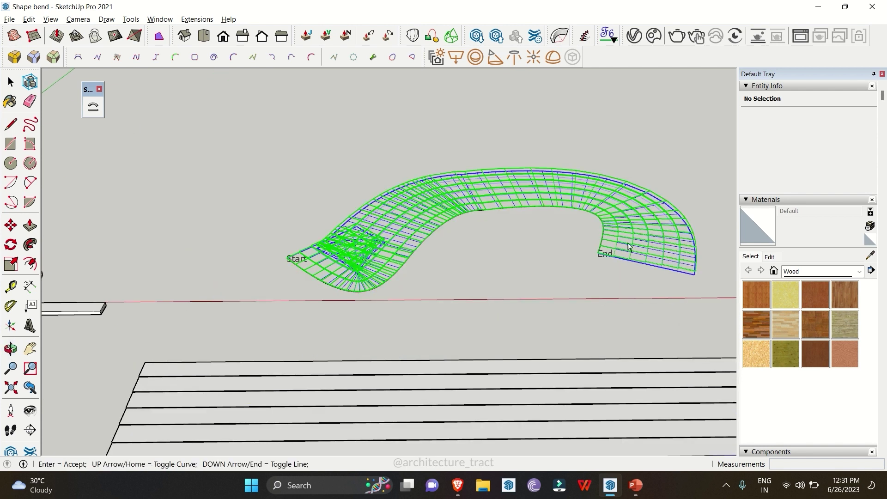
scroll(633, 248, "up", 2)
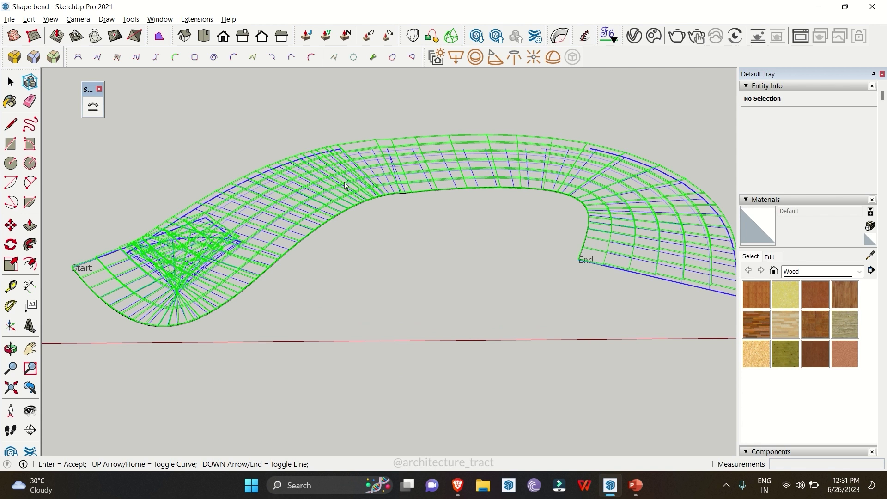
scroll(128, 235, "up", 1)
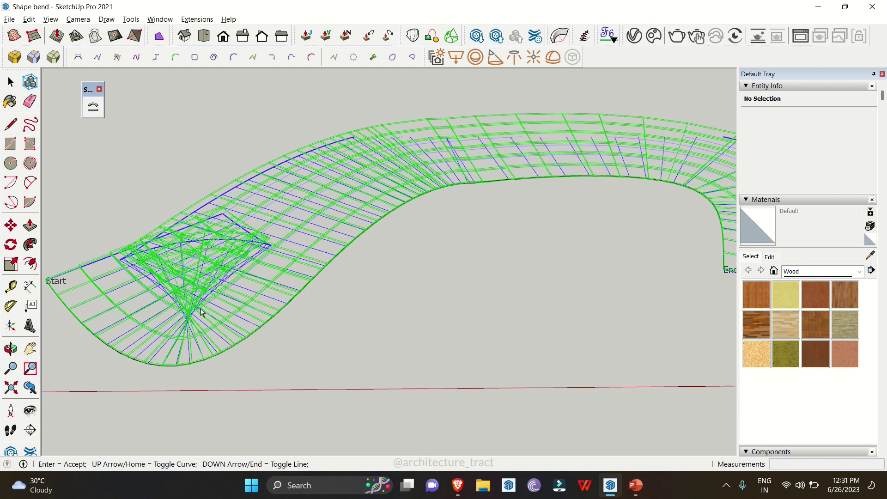
scroll(257, 279, "down", 2)
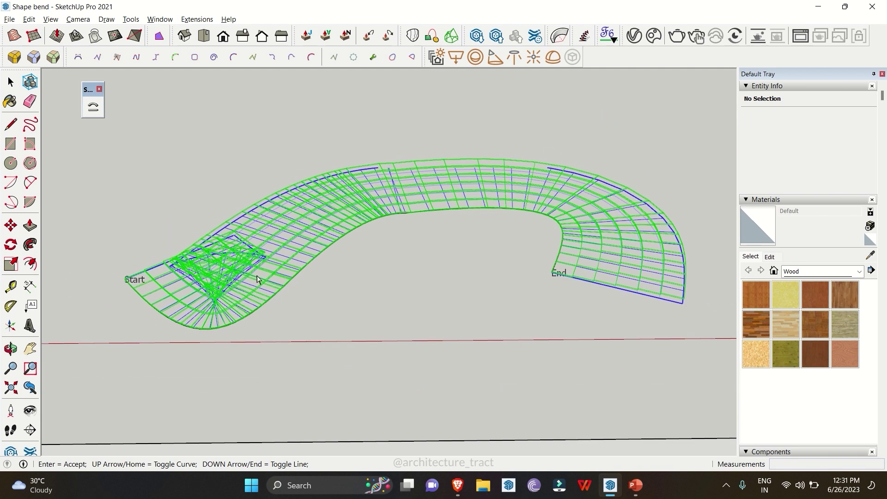
key("Up")
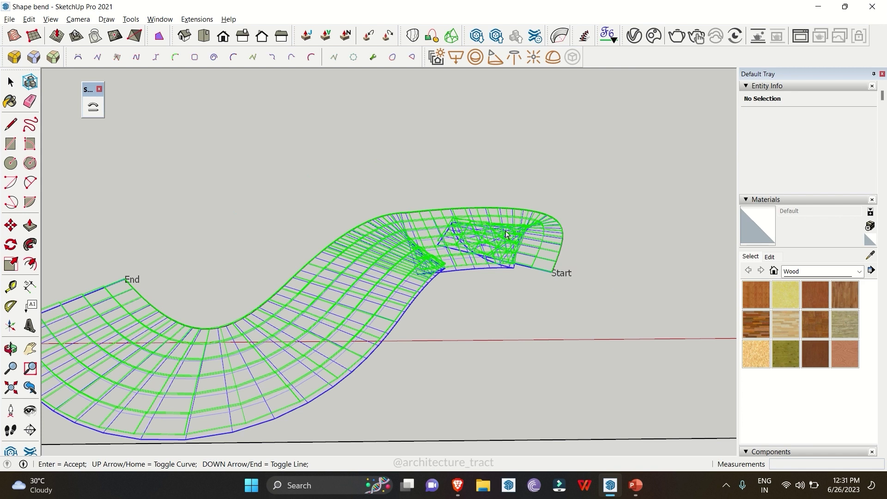
key("Return")
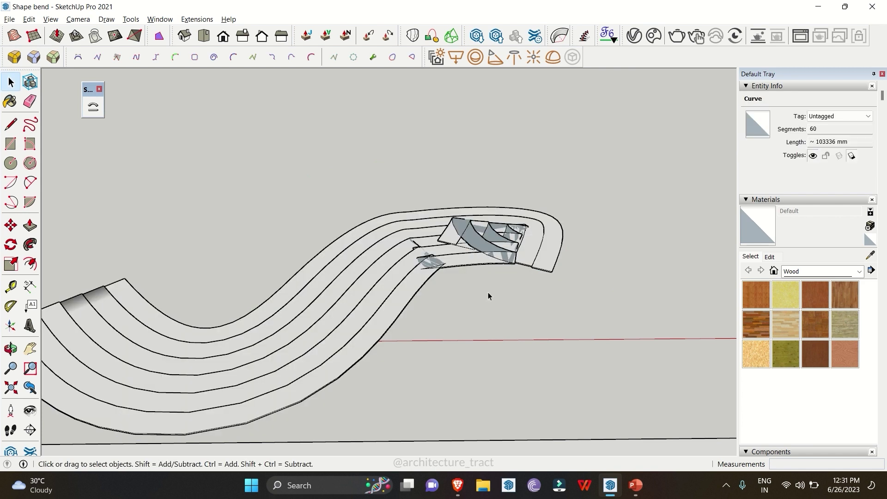
Step: Examine the overlapping, distorted steps inside the tight bend of the curved platform
scroll(519, 243, "up", 2)
scroll(543, 230, "up", 2)
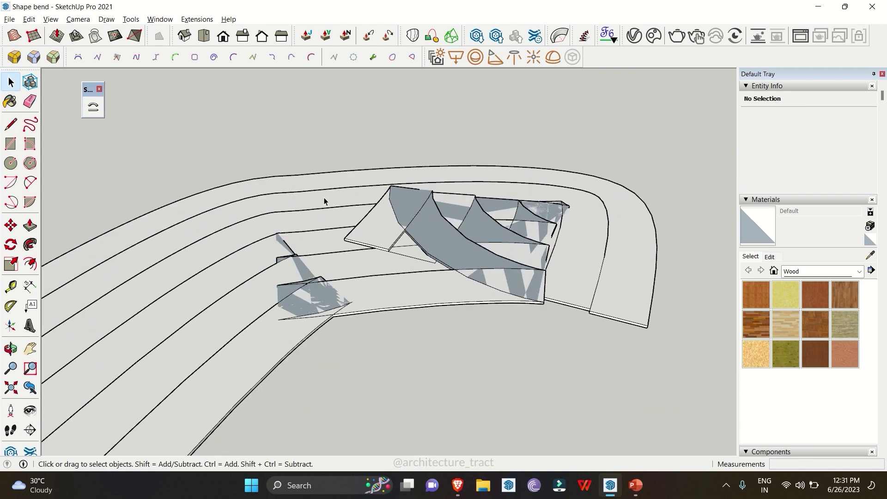
scroll(359, 242, "down", 7)
scroll(358, 242, "up", 1)
scroll(358, 240, "down", 3)
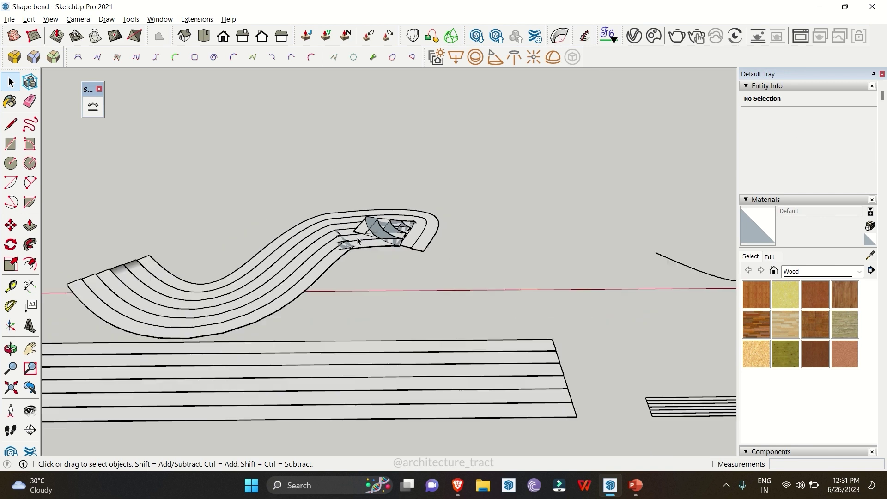
middle_click_drag(357, 239, 467, 250)
scroll(467, 250, "up", 8)
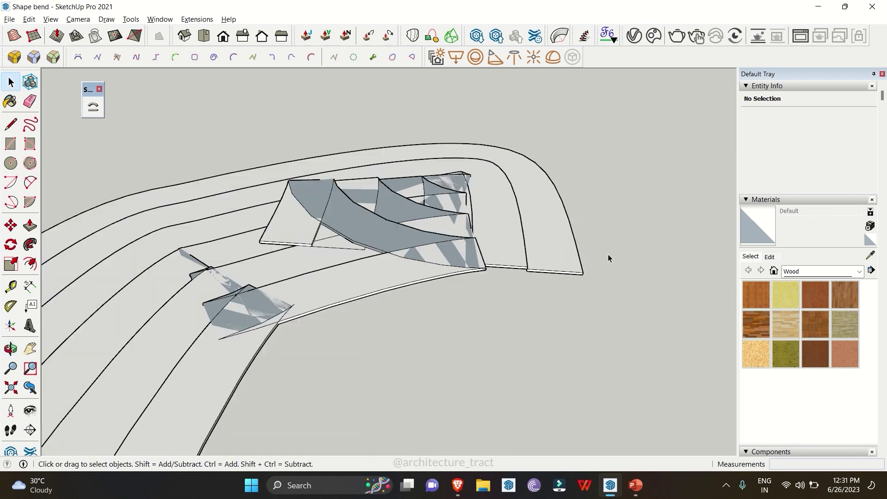
Step: Measure the outermost step's width at the end of the bent platform, and view the narrower stepped platform with its curve
key("t")
left_click(500, 251)
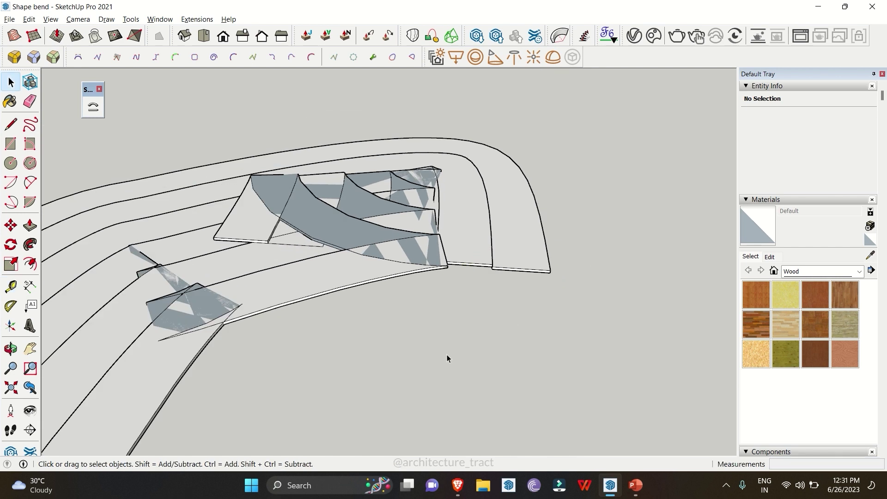
middle_click_drag(447, 356, 349, 240)
scroll(349, 239, "down", 8)
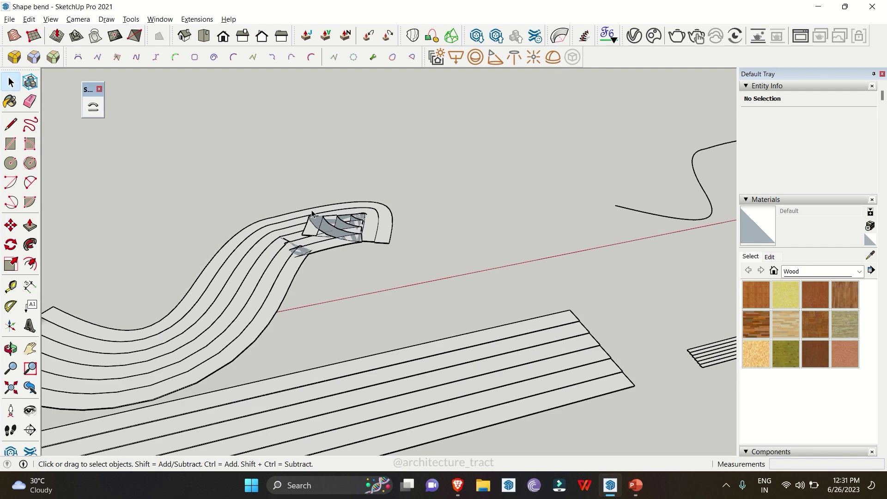
scroll(546, 259, "up", 5)
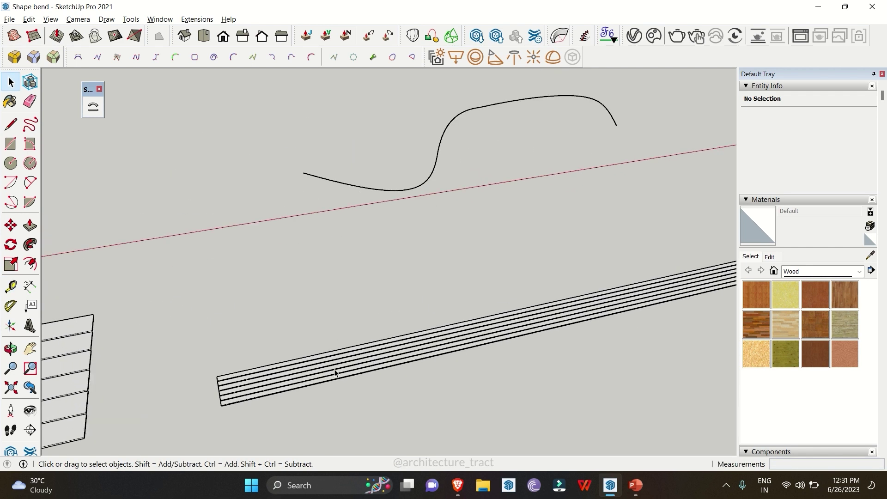
Step: Preview a Shape Bender bend of the narrow stepped platform along its S-shaped curve, using the platform's straight front line as reference
middle_click_drag(336, 372, 283, 326)
scroll(284, 326, "up", 2)
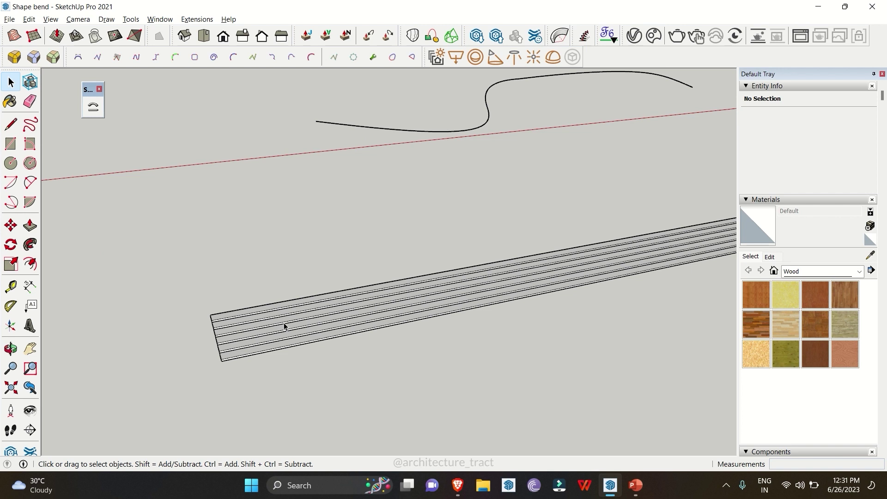
left_click(284, 326)
middle_click_drag(271, 332, 246, 327)
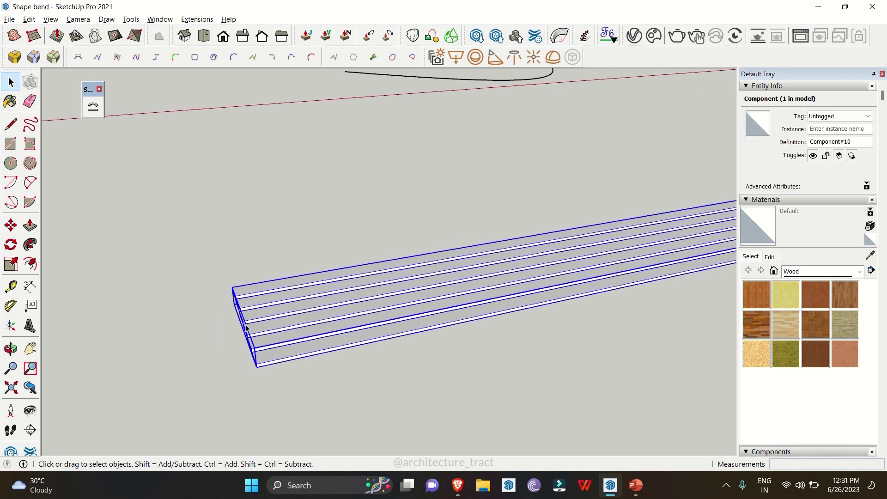
left_click(86, 113)
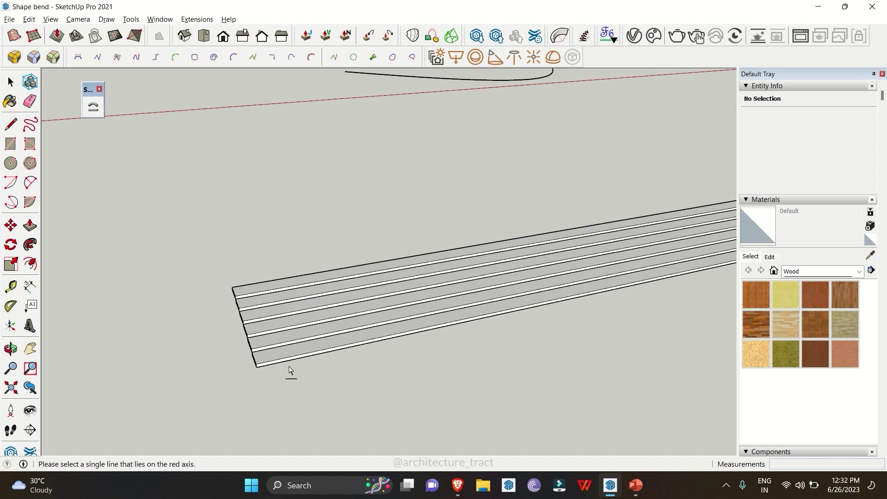
left_click(289, 366)
scroll(296, 351, "down", 3)
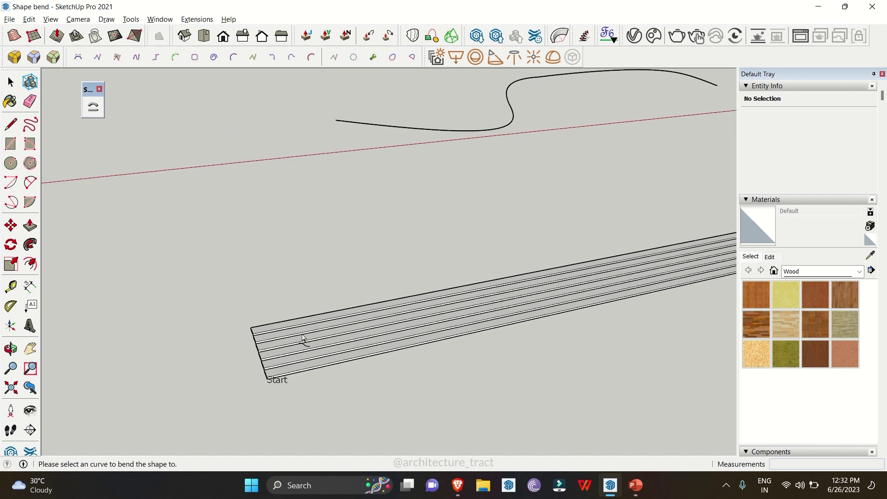
left_click(452, 167)
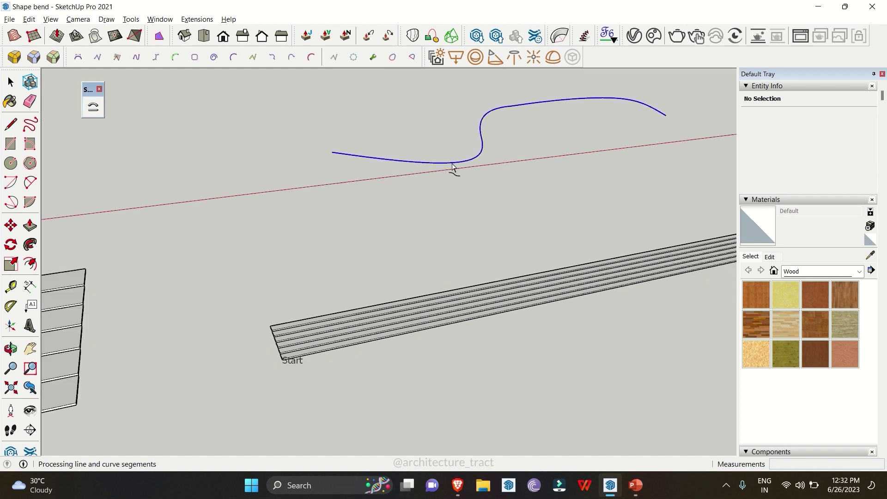
scroll(480, 222, "down", 2)
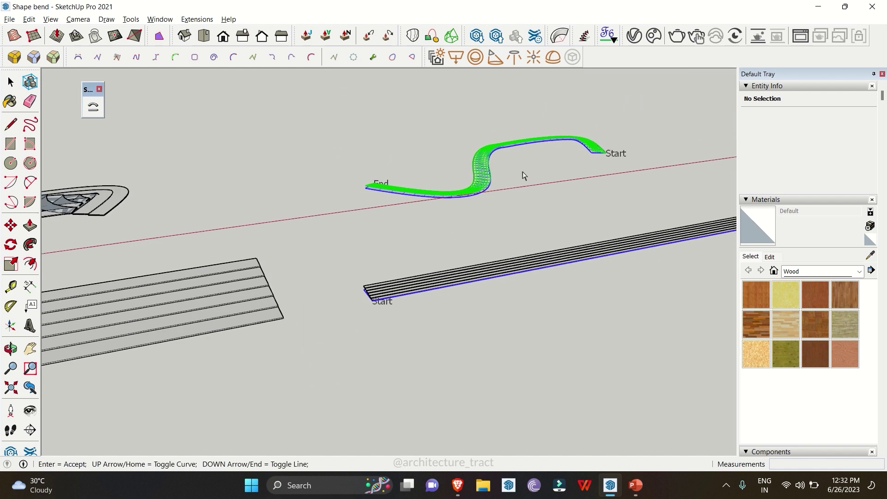
Step: Examine the narrow stepped platform's bend preview around both bends of the S-shaped curve and from a low angle
scroll(522, 174, "up", 4)
middle_click_drag(471, 181, 340, 281)
scroll(341, 285, "down", 3)
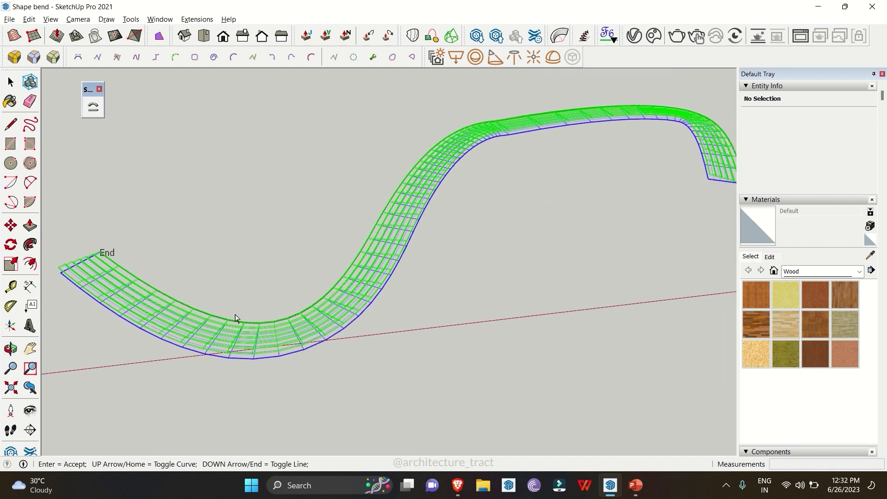
scroll(99, 306, "up", 1)
scroll(559, 150, "up", 5)
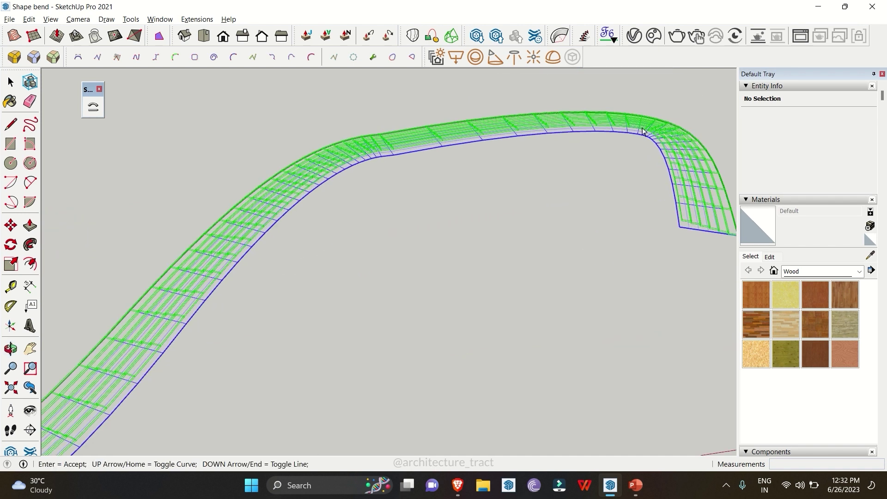
middle_click_drag(605, 159, 624, 198)
scroll(406, 208, "down", 1)
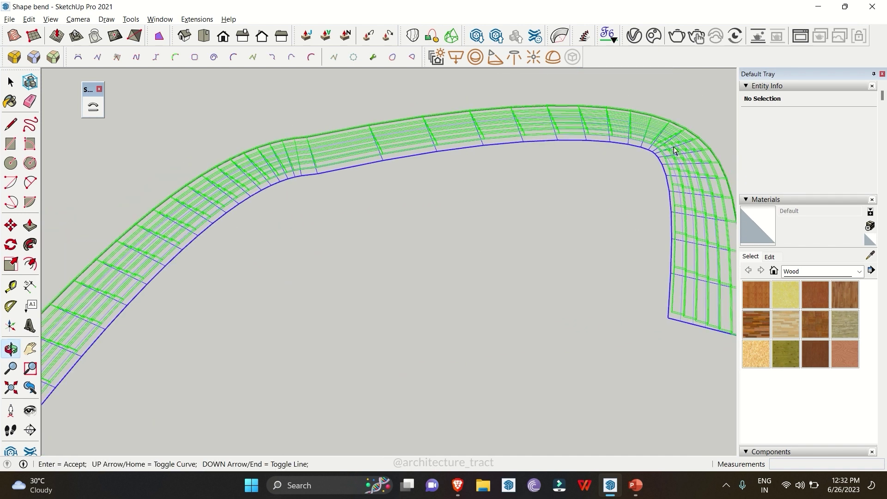
scroll(654, 146, "down", 1)
middle_click_drag(455, 154, 422, 129)
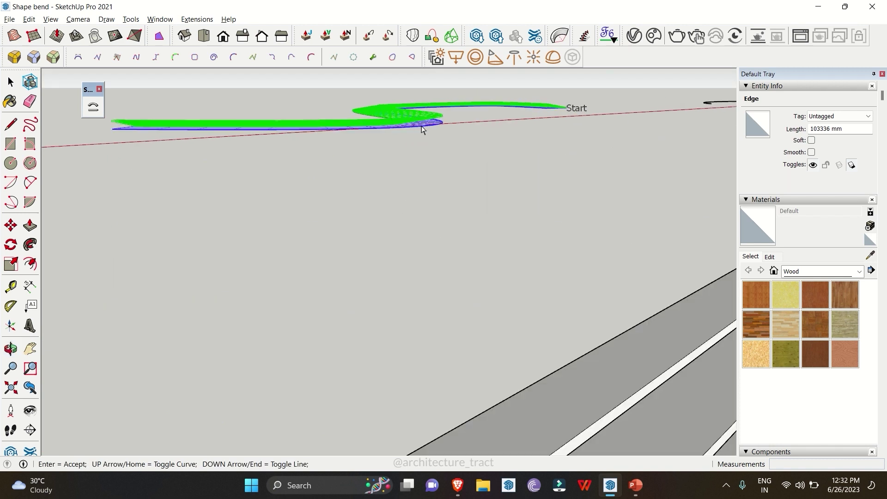
scroll(414, 130, "up", 3)
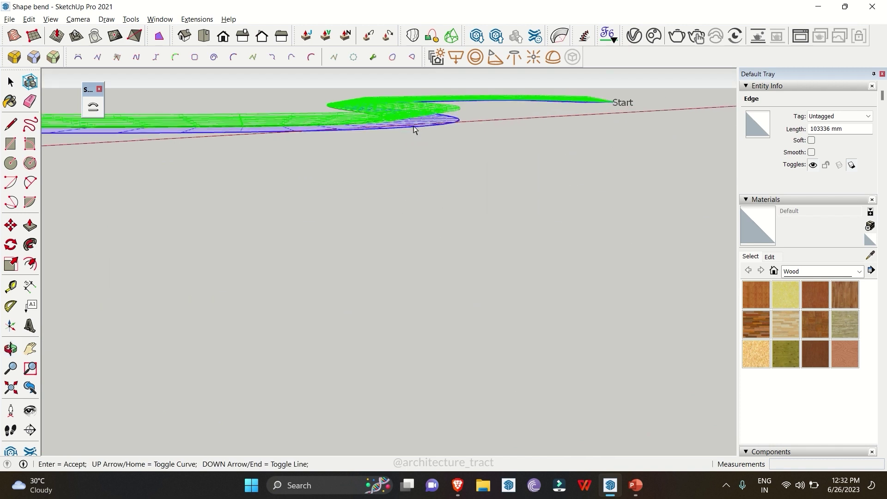
Step: Toggle the curve's direction, accept the narrow stepped platform's bend, and view the resulting curved steps up close
key("Up")
key("Return")
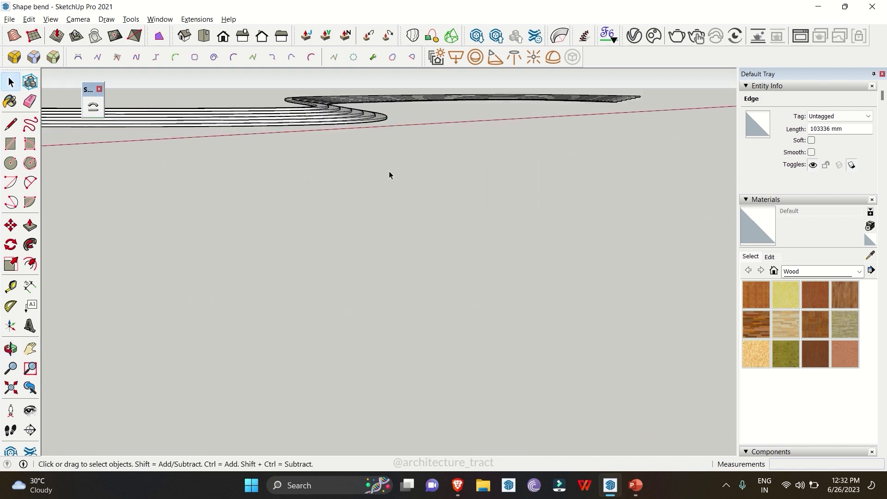
scroll(323, 118, "up", 5)
scroll(348, 118, "down", 4)
middle_click_drag(347, 119, 240, 192)
scroll(297, 148, "down", 1)
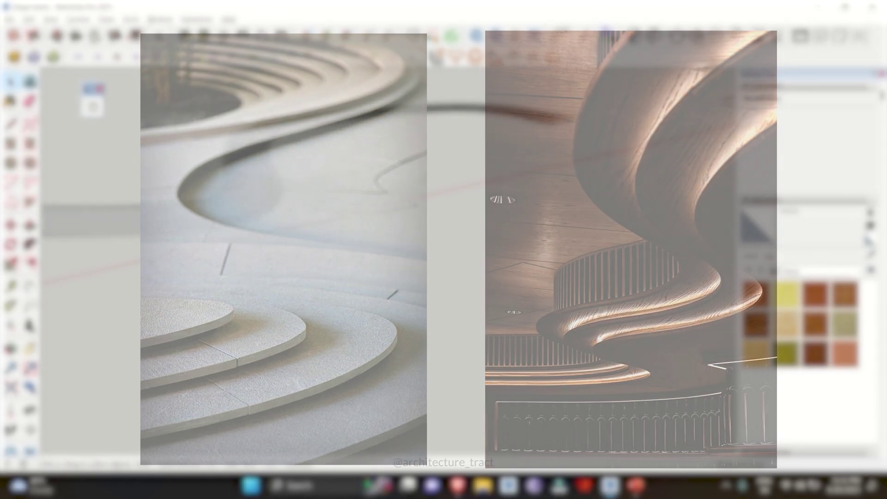
Step: Weld the two connected arcs beside the straight ridged component into one continuous curve and check it as a single selection
left_click_drag(360, 214, 303, 150)
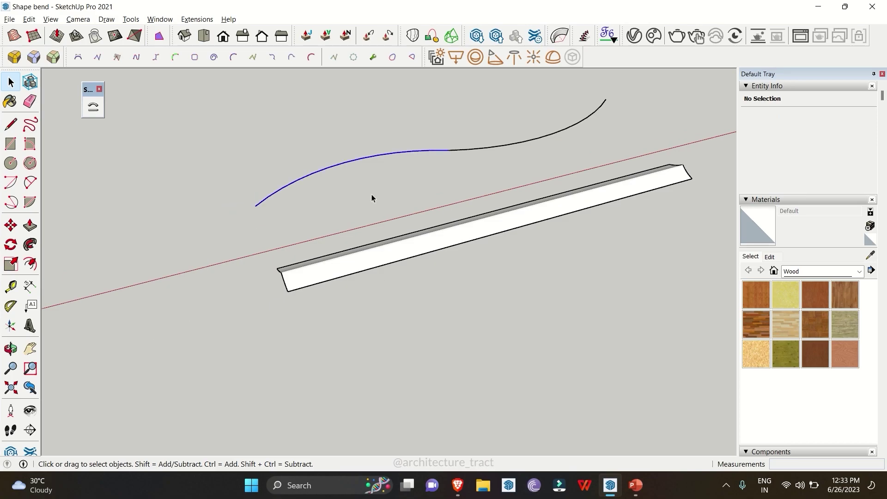
left_click_drag(489, 169, 420, 137)
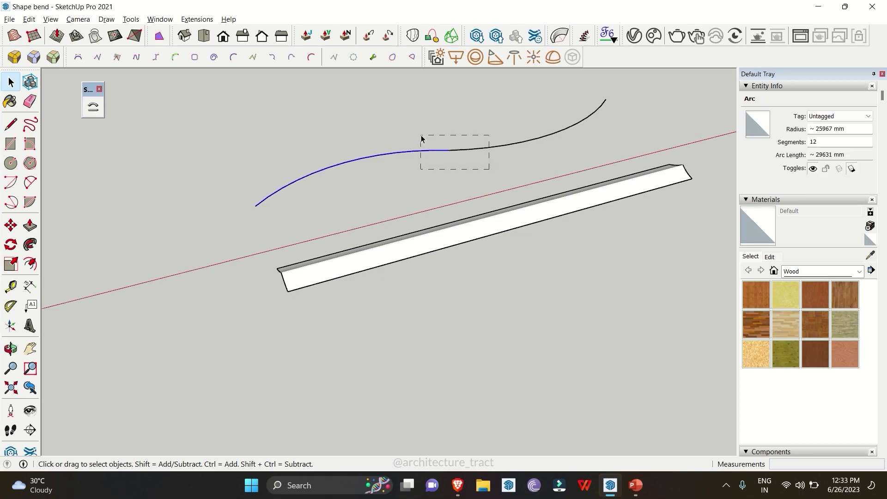
left_click(477, 149)
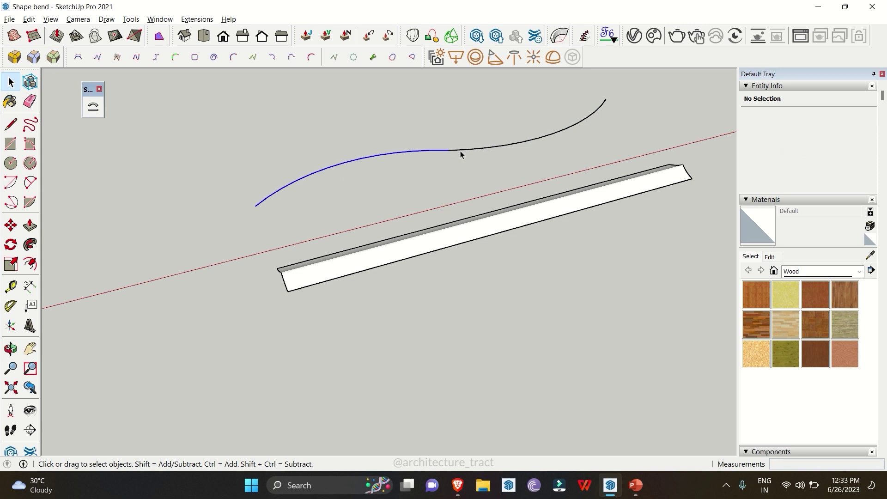
triple_click(431, 155)
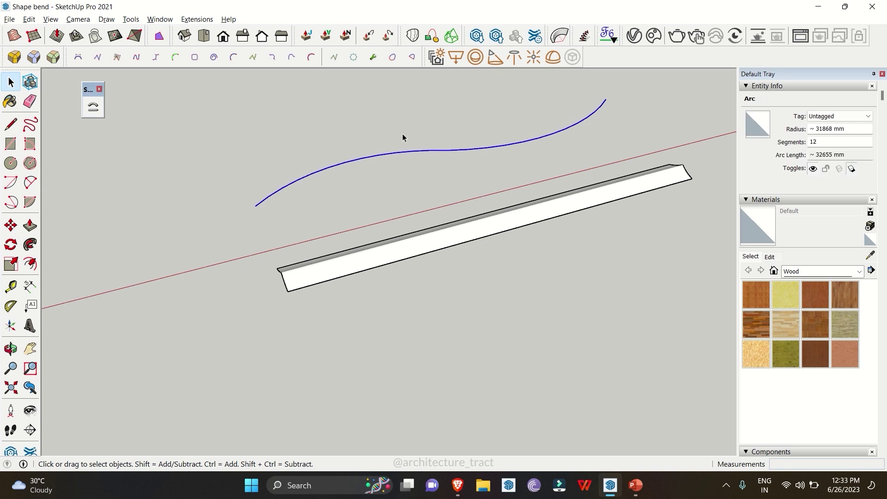
left_click(209, 20)
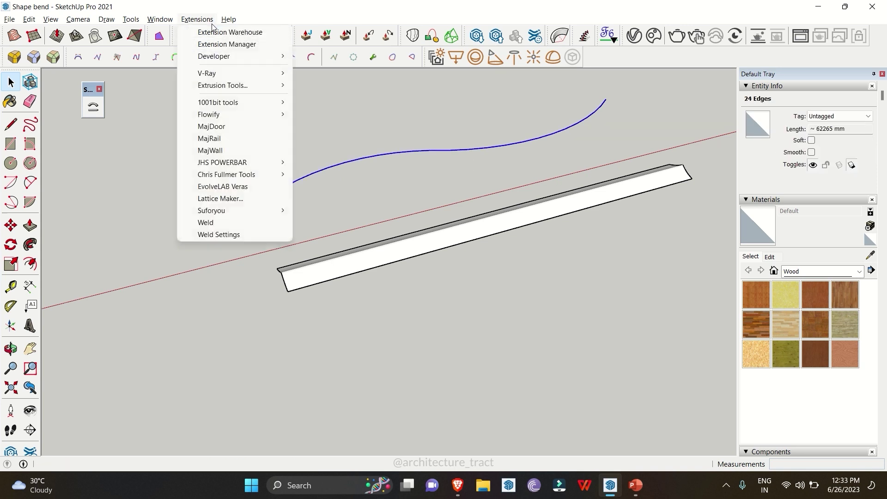
left_click(224, 223)
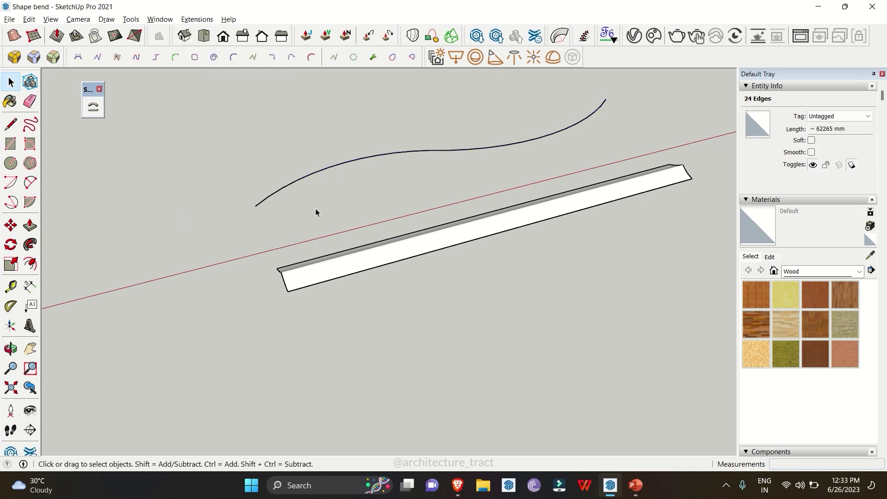
left_click(313, 178)
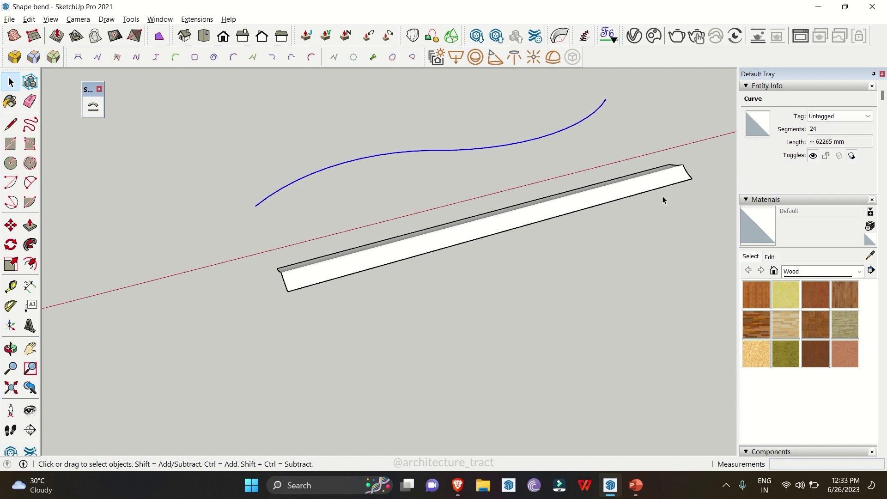
left_click(529, 257)
Step: Preview a Shape Bender bend of the straight ridged component along the welded curve, using its lower front edge as reference line
left_click(313, 282)
scroll(271, 305, "up", 3)
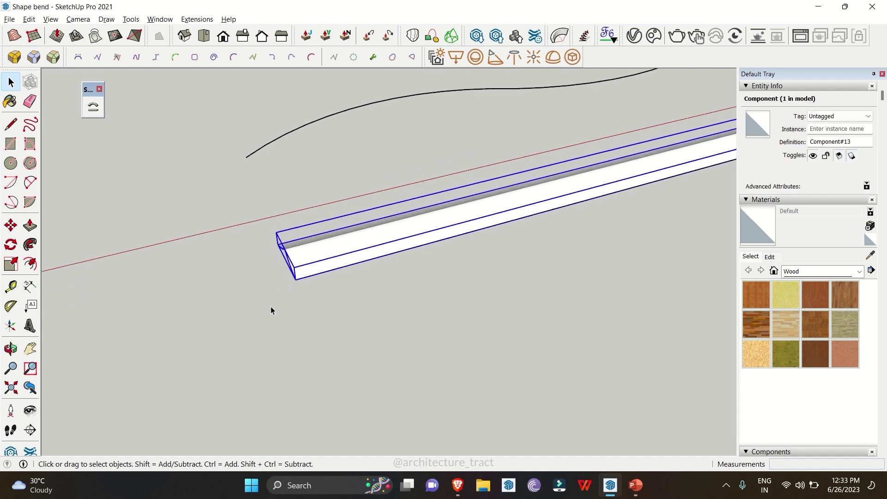
middle_click_drag(271, 306, 361, 250)
left_click(361, 250)
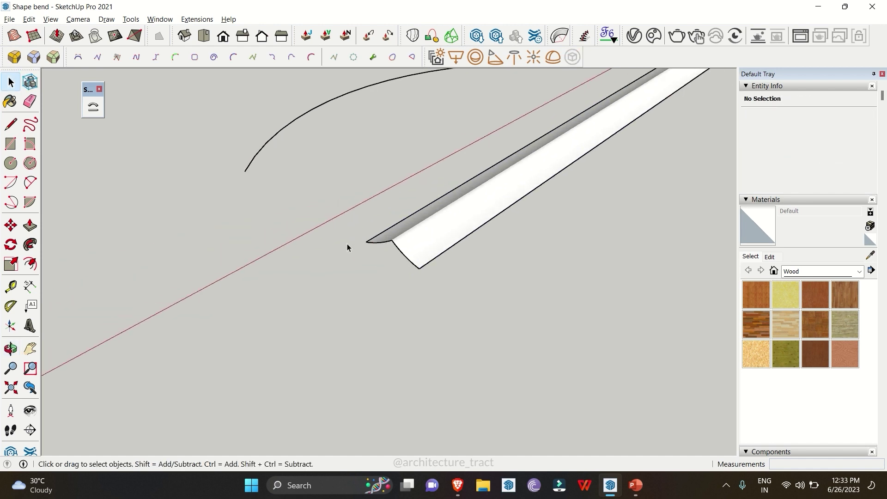
left_click(414, 256)
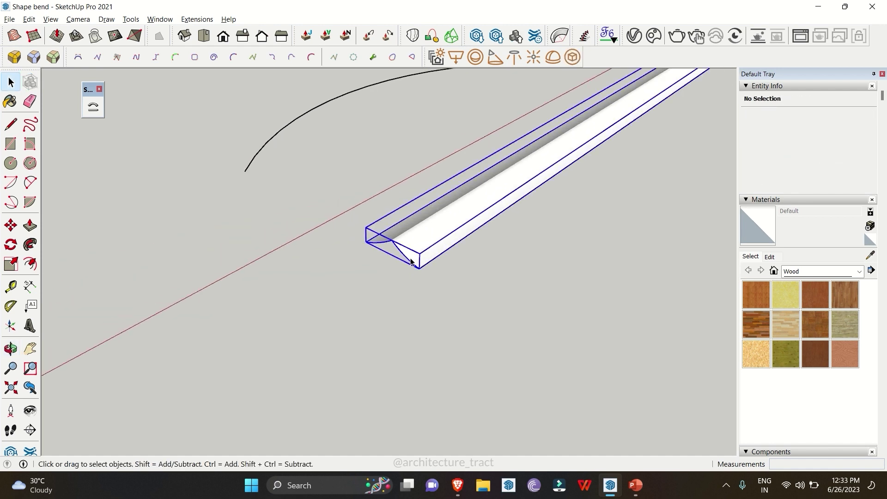
left_click(99, 114)
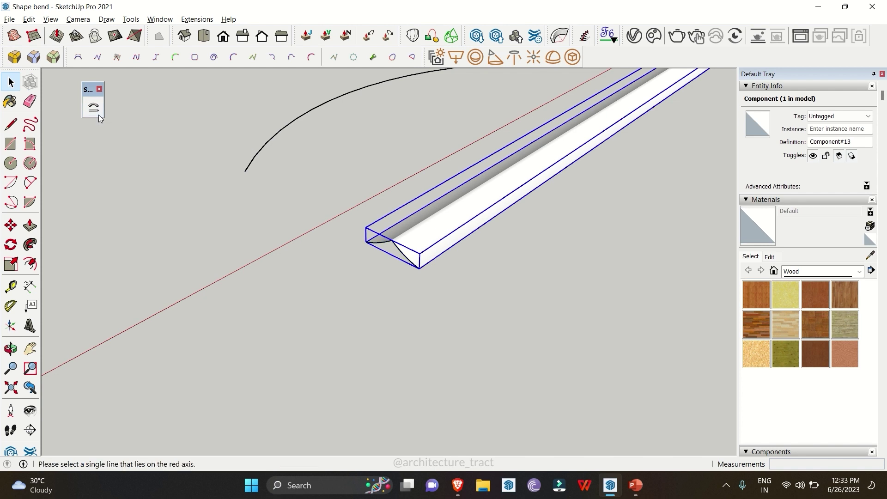
left_click(459, 246)
scroll(460, 247, "up", 3)
middle_click_drag(337, 370, 328, 333)
left_click(320, 217)
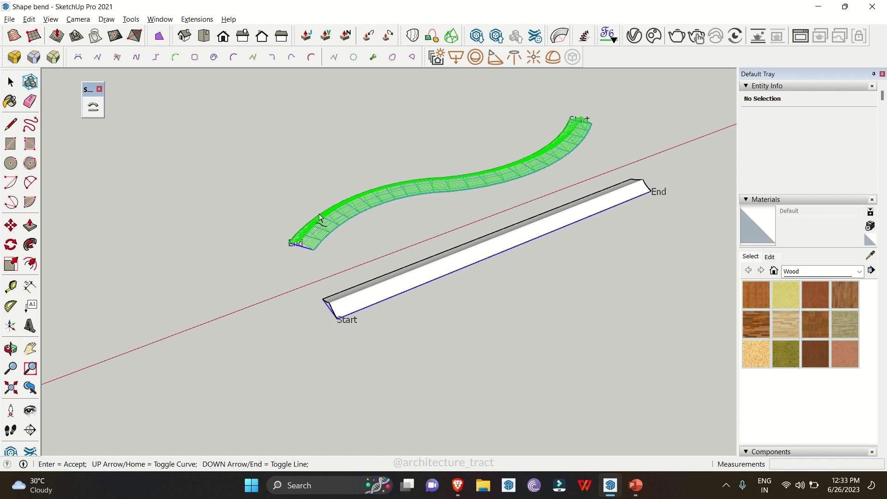
Step: Inspect the ridged component's preview, compare both curve directions, and accept the bend with its start at the curve's far end
scroll(340, 209, "up", 5)
scroll(183, 318, "down", 2)
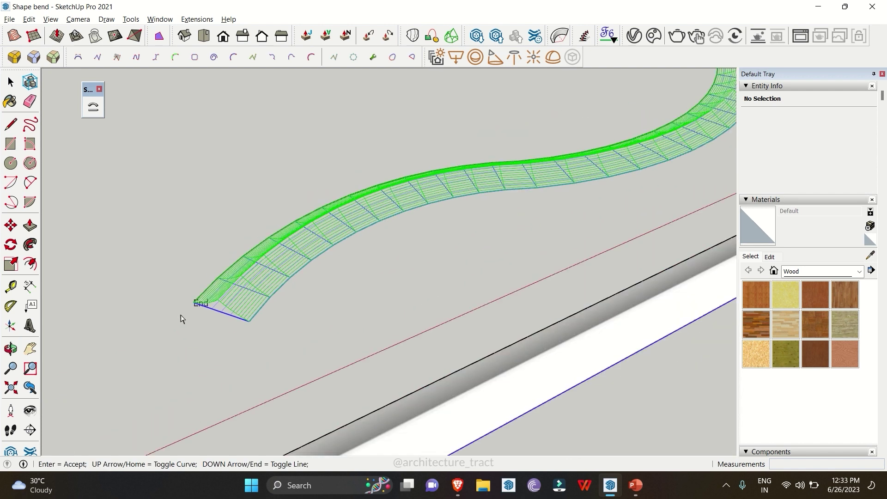
middle_click_drag(182, 319, 208, 276)
scroll(212, 279, "down", 2)
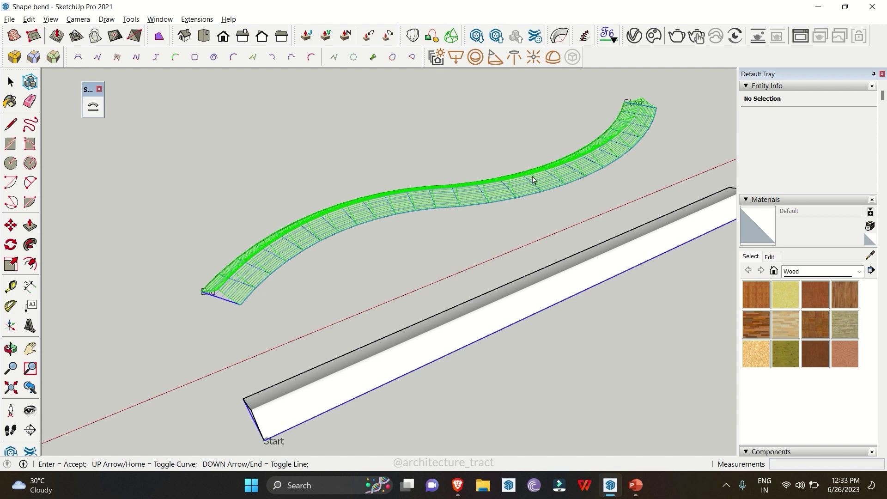
key("Up")
key("Up")
key("Return")
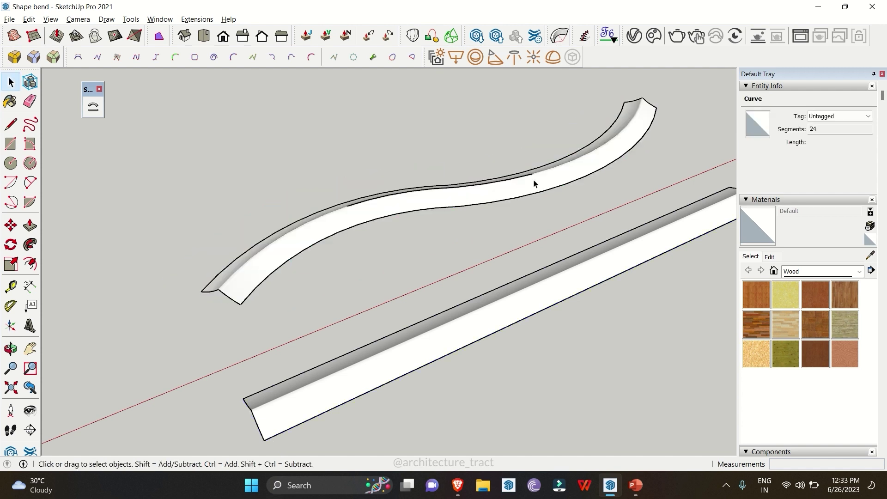
scroll(171, 273, "down", 1)
middle_click_drag(172, 276, 322, 200)
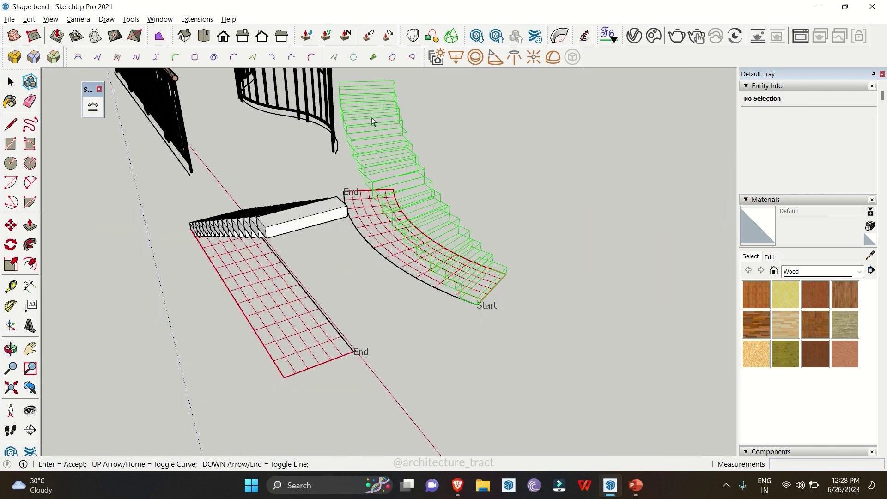
Step: Compare the curve directions in the bend previews of the staircase, spiral slab and wide stepped platform, and review the bent narrow platform
key("Up")
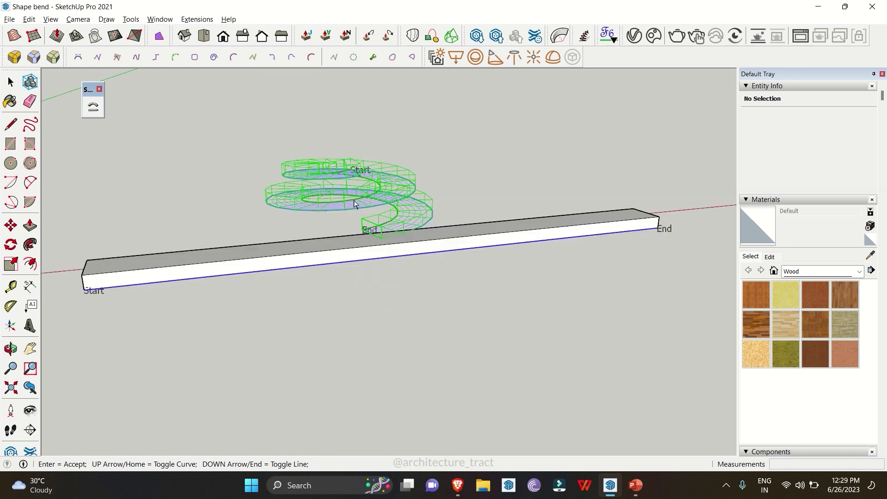
scroll(377, 174, "up", 5)
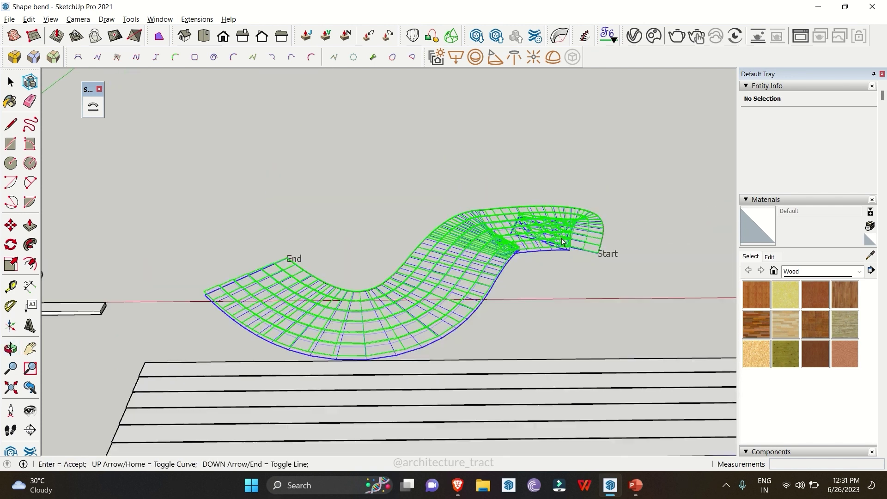
key("Up")
scroll(619, 191, "up", 4)
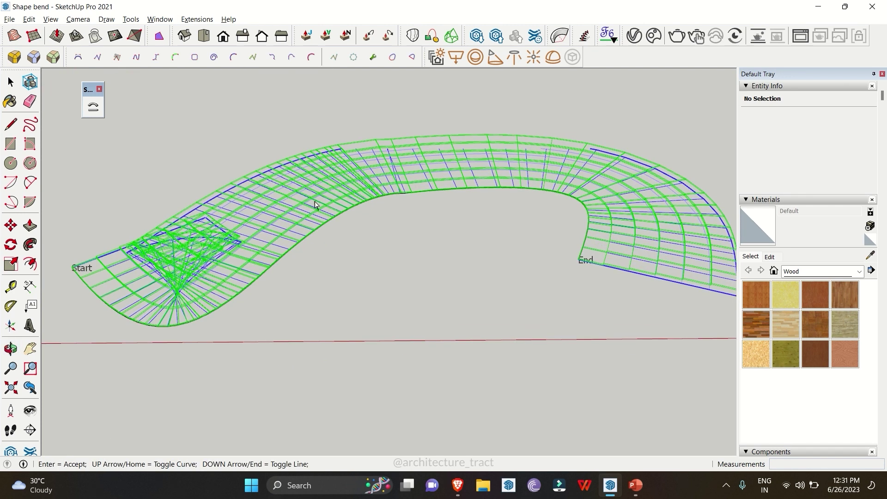
scroll(128, 234, "up", 2)
scroll(257, 276, "down", 3)
key("Up")
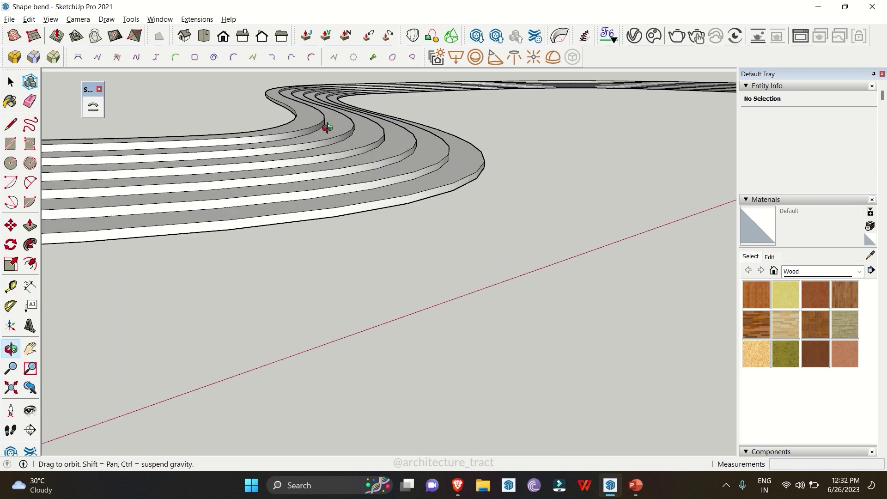
middle_click_drag(326, 126, 256, 167)
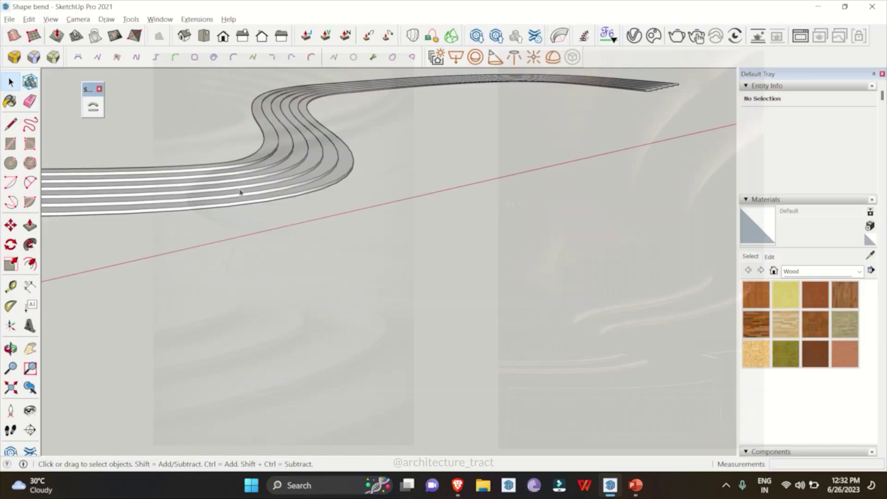